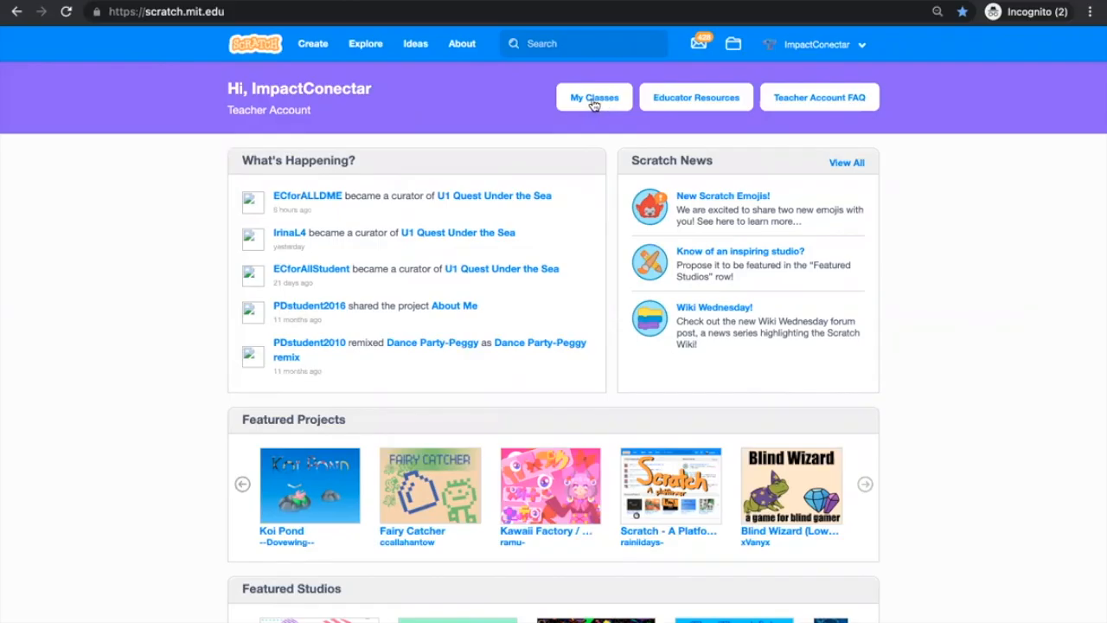
Go to My Classes from the account menu to see the six existing classes.
left_click(850, 49)
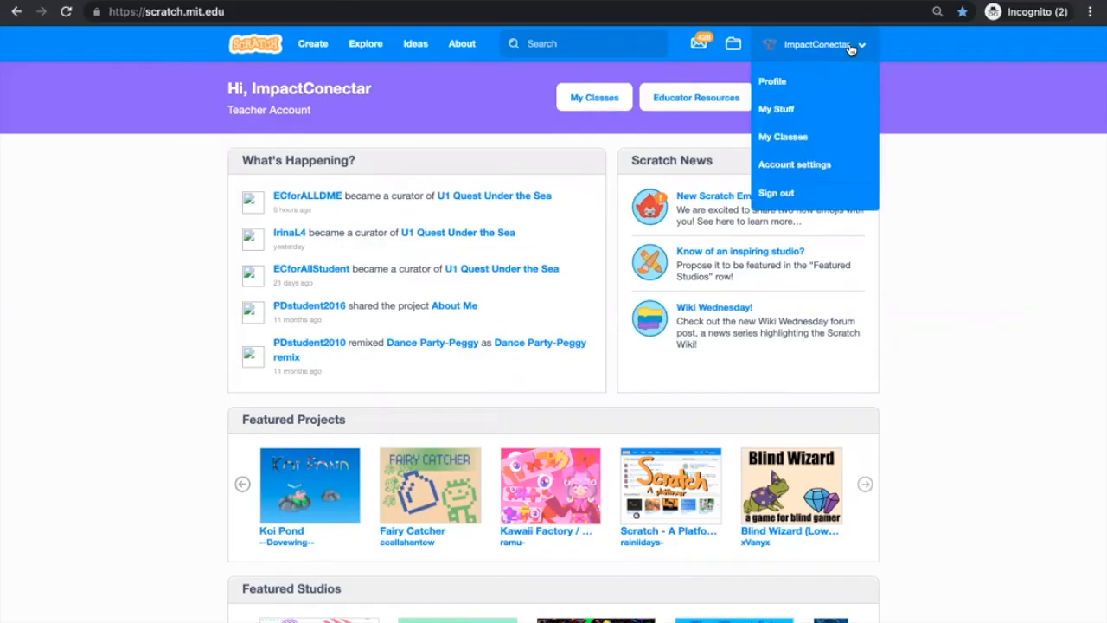
left_click(796, 141)
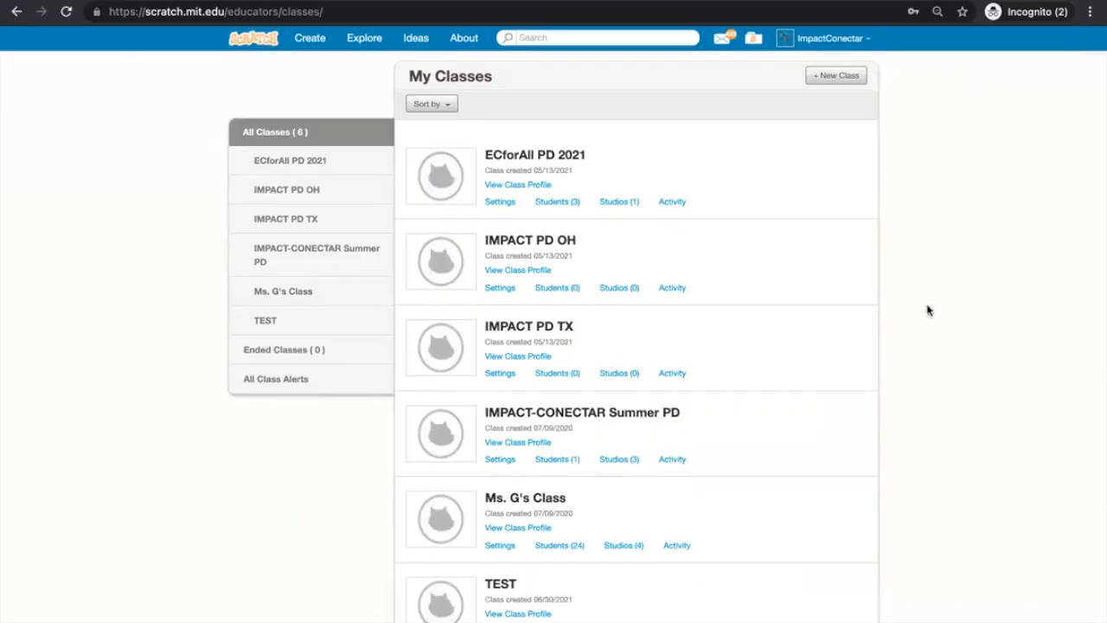
Add a new class named 'ECforALL'.
left_click(833, 78)
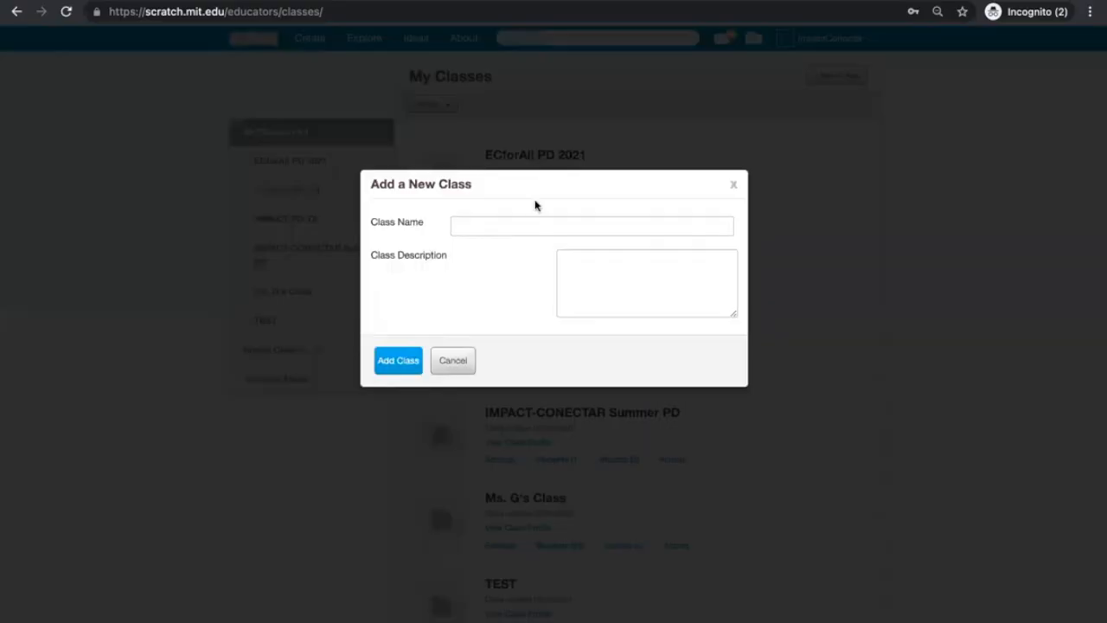
left_click(501, 226)
type("ECforALL")
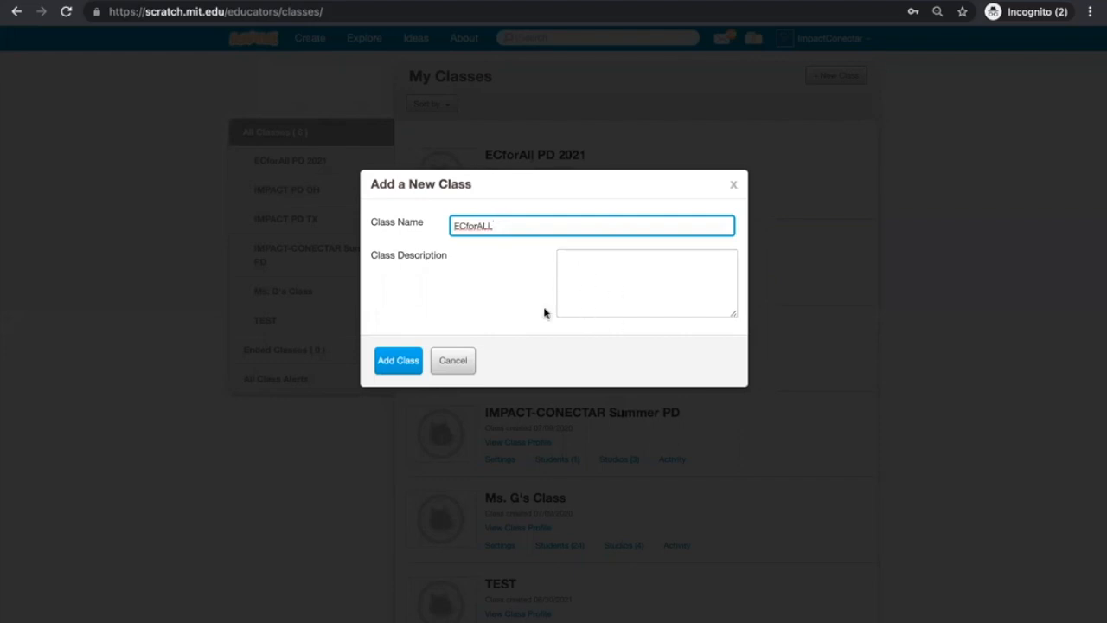
left_click(387, 370)
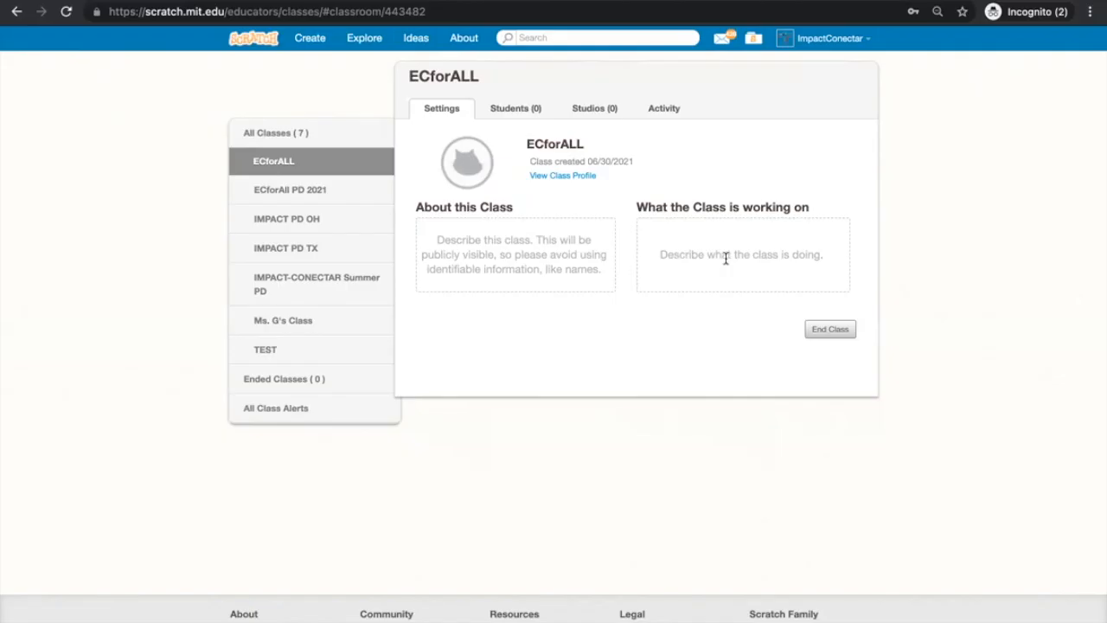
Switch to the ECforALL class's Students (0) section.
left_click(515, 109)
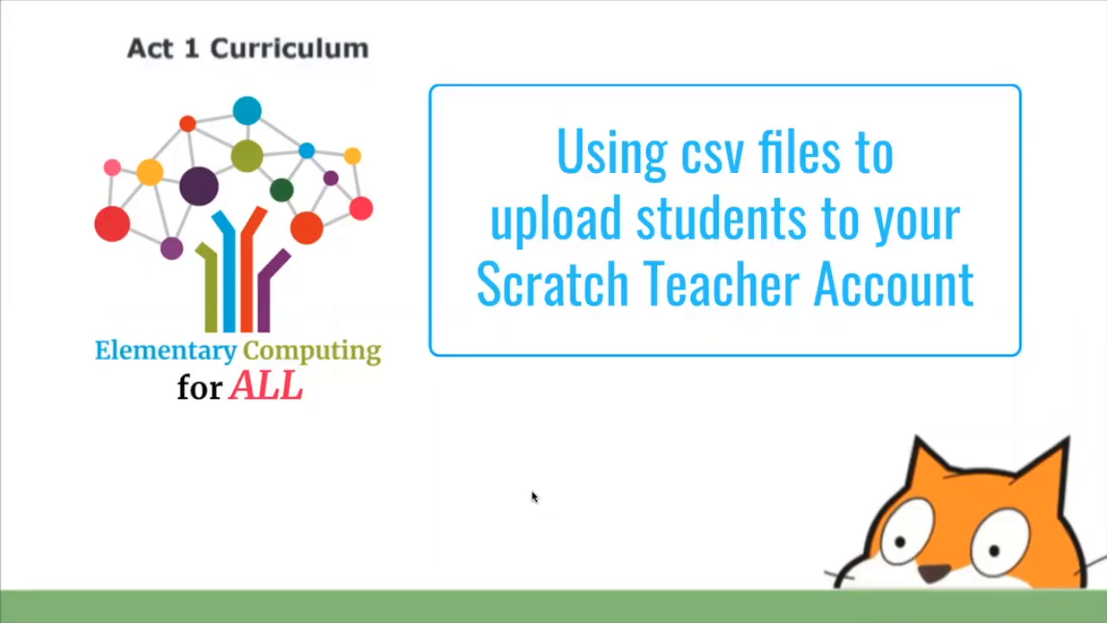
Advance to the 'Add students to your class' hints slide, then exit the slideshow to the browser.
left_click(597, 504)
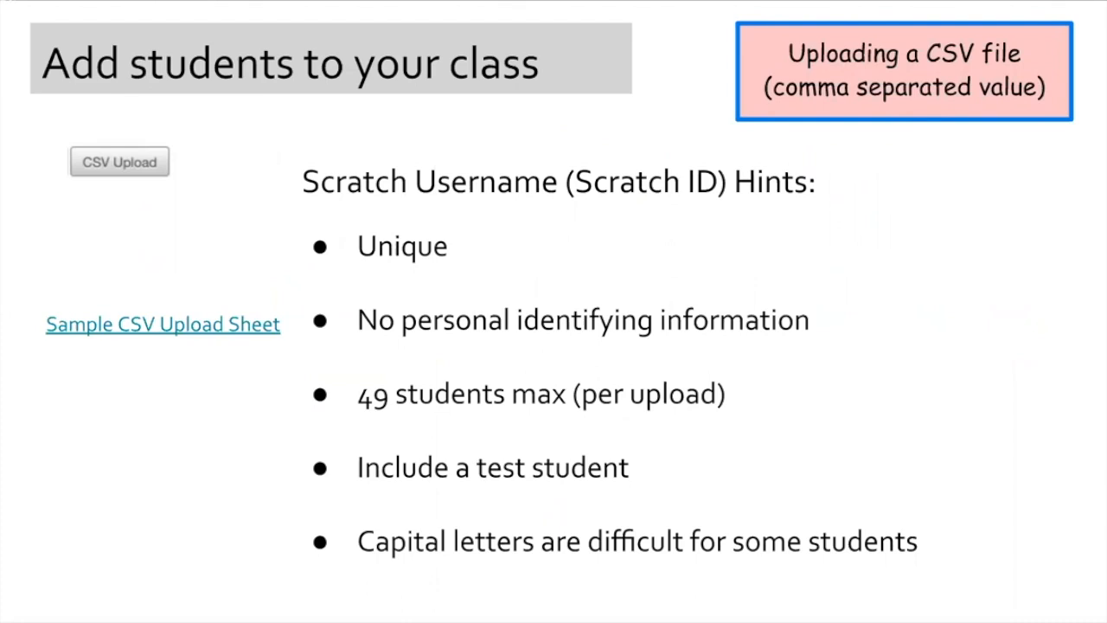
key("ctrl+Left")
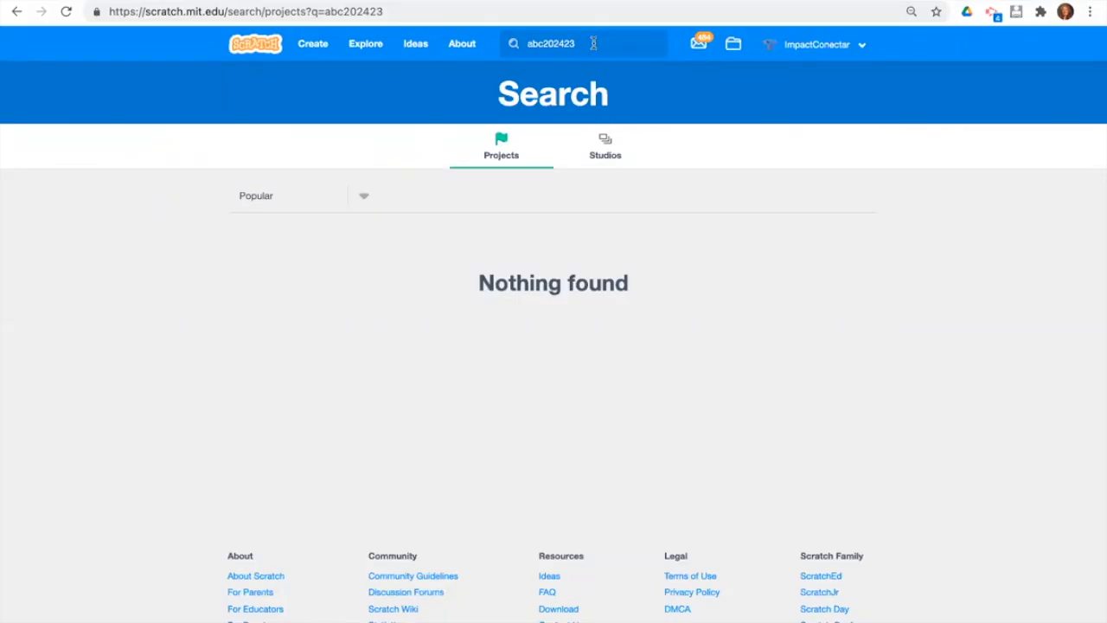
Search Scratch for candidate usernames 'ECforALLDME' and 'abc202401'.
left_click(516, 45)
key("super+a")
type("ECfor")
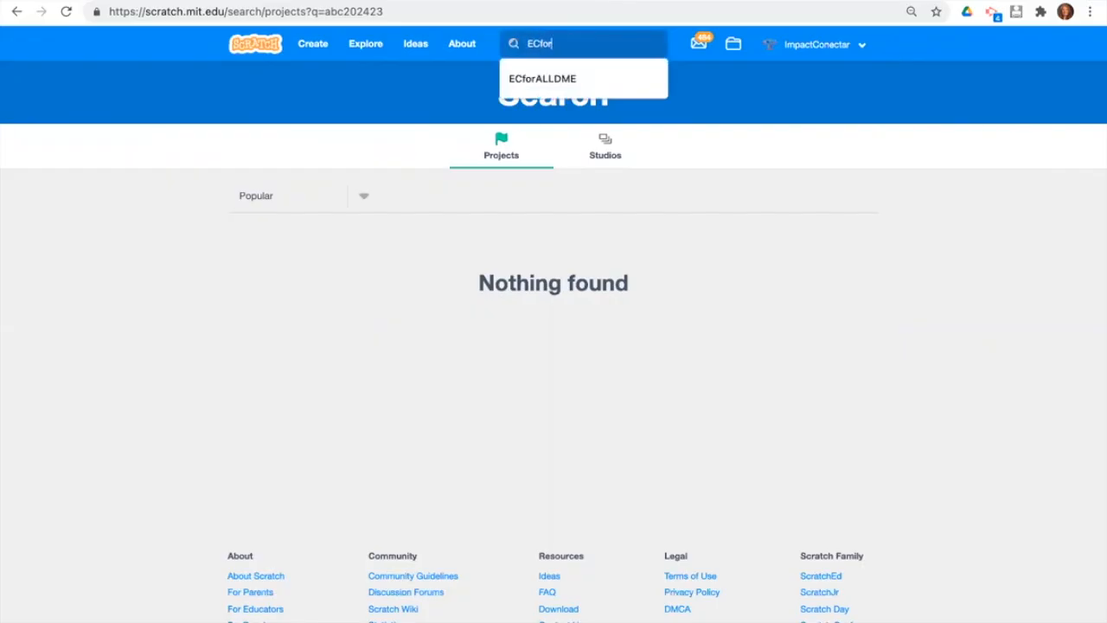
type("ALLDME")
key("Return")
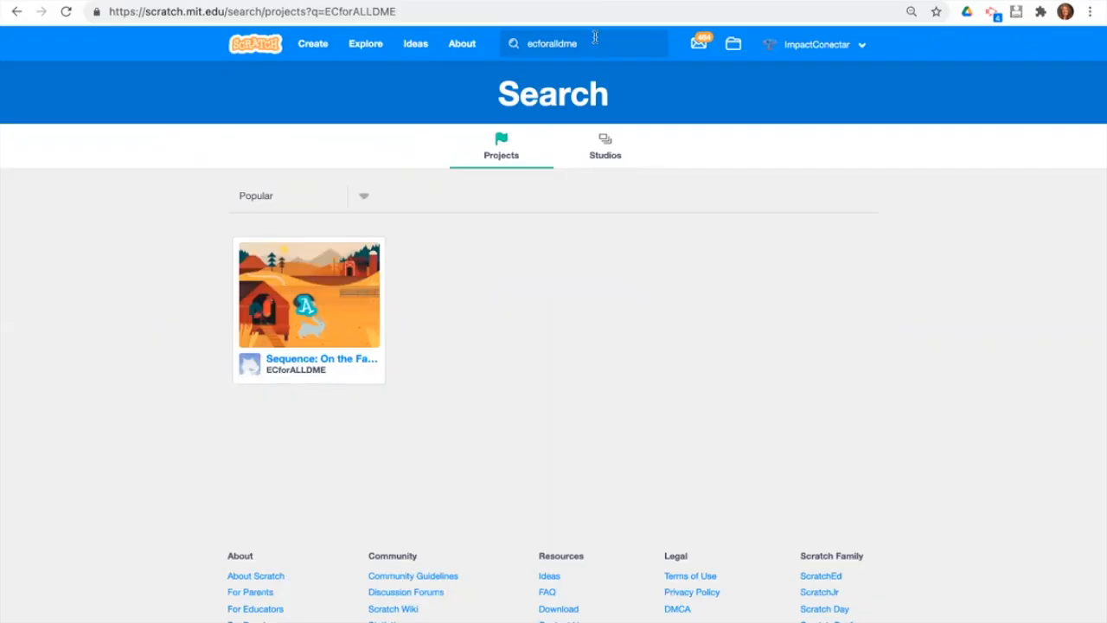
left_click(521, 45)
type("abc")
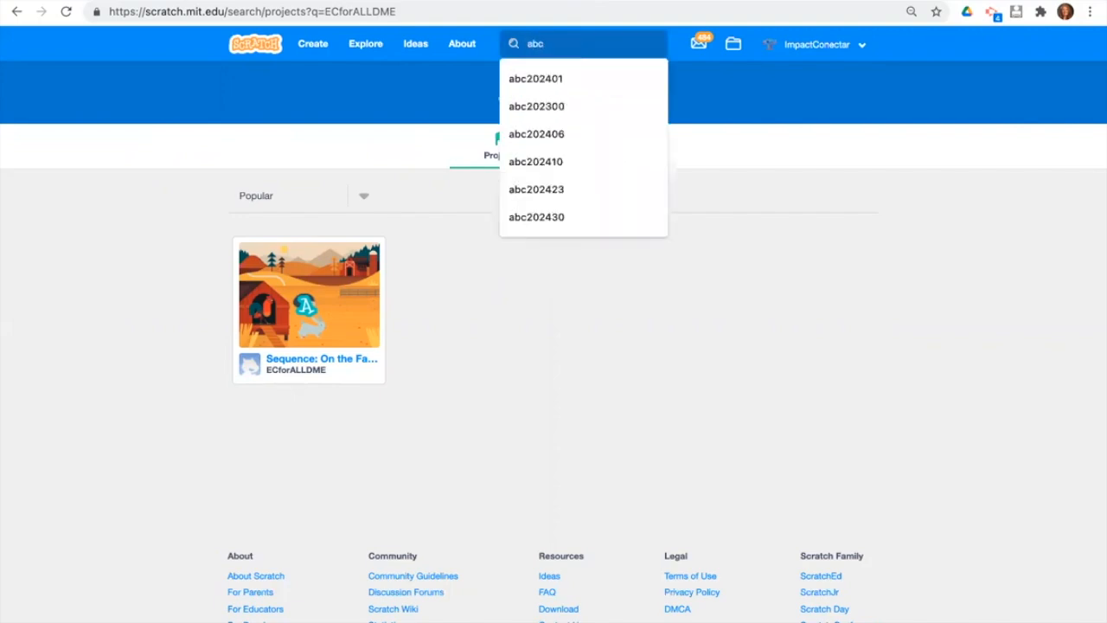
type("202401")
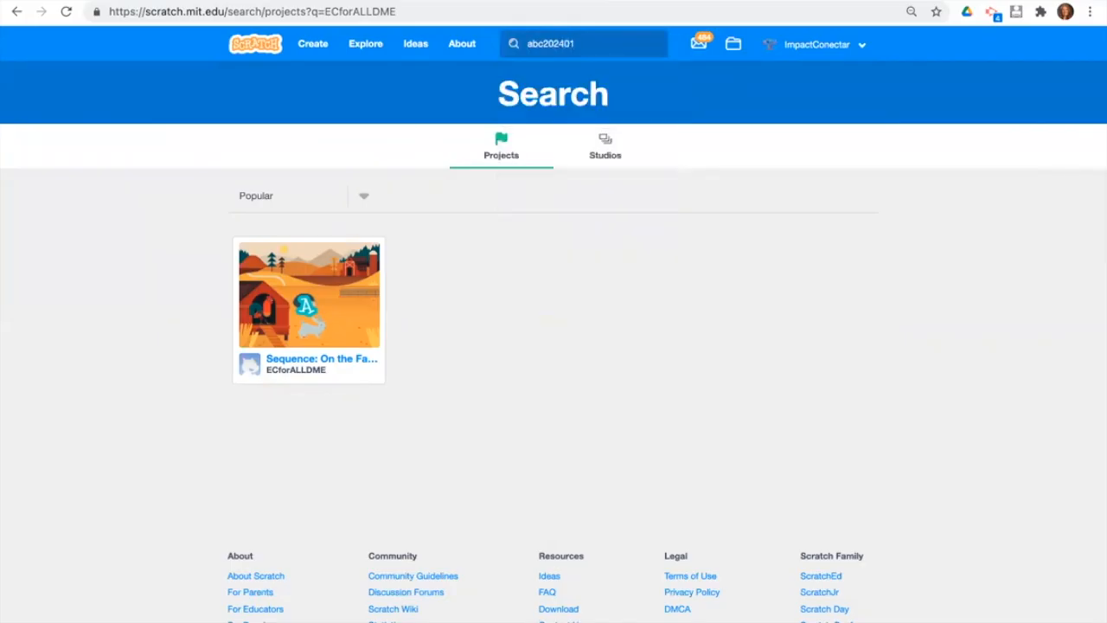
key("Return")
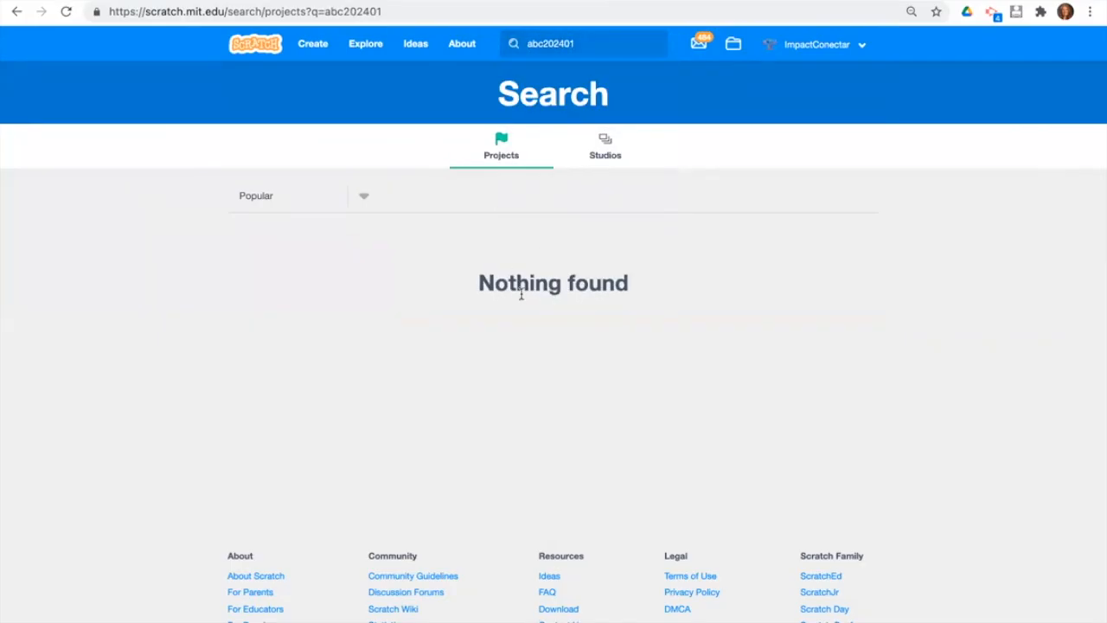
Search digit variants 'abc202409' and one ending in '24', confirming 'Nothing found'.
left_click(590, 43)
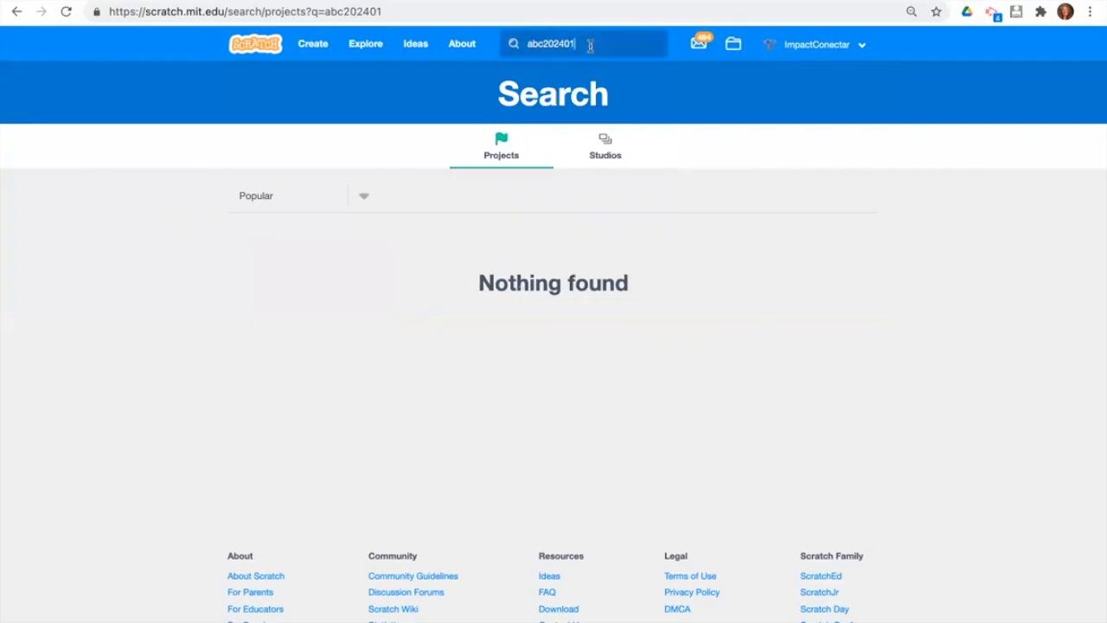
key("BackSpace")
type("9")
key("Return")
left_click(588, 45)
key("BackSpace")
key("BackSpace")
type("24")
key("Return")
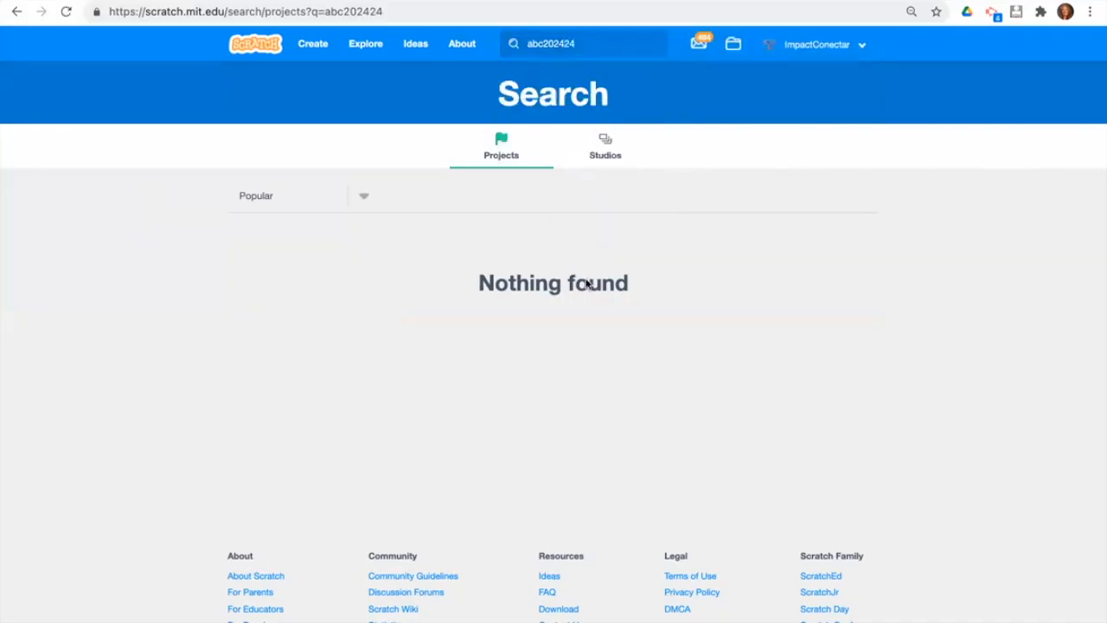
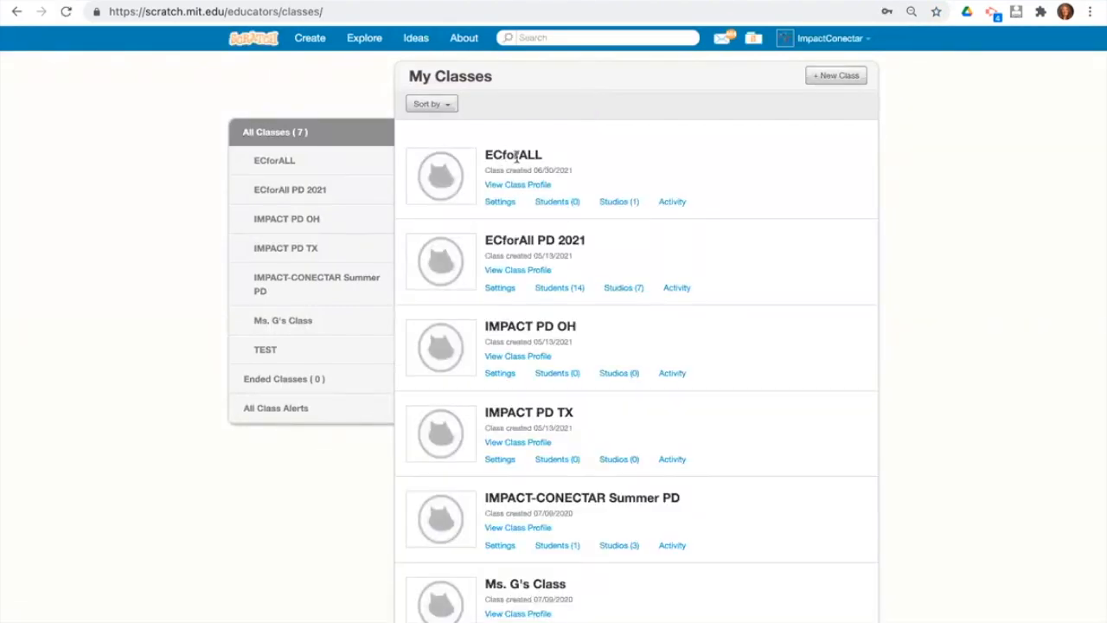
Open the ECforALL class's Students (0) page and bring up the CSV Upload dialog.
left_click(551, 204)
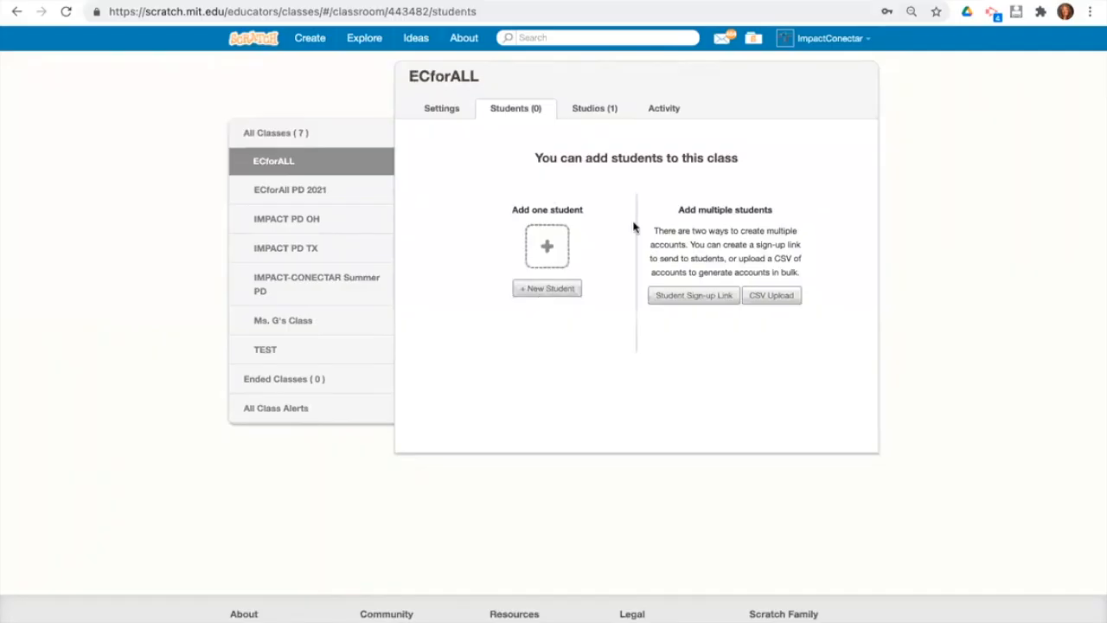
left_click(772, 297)
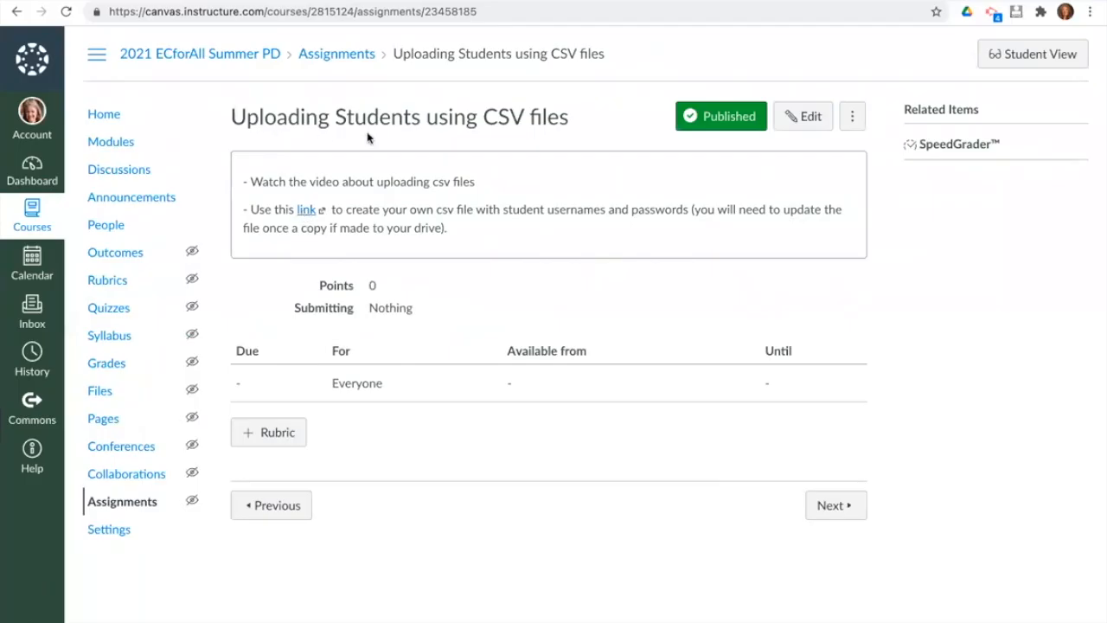
Open the Canvas-linked Sample CSV Upload sheet and save a copy to Google Sheets.
left_click(306, 209)
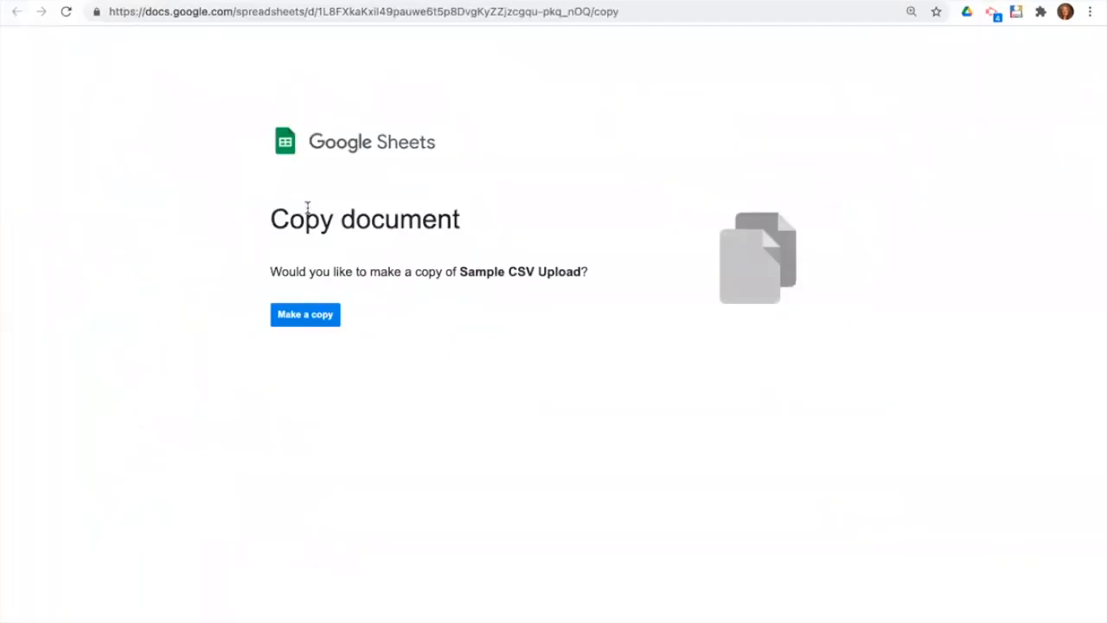
left_click(295, 317)
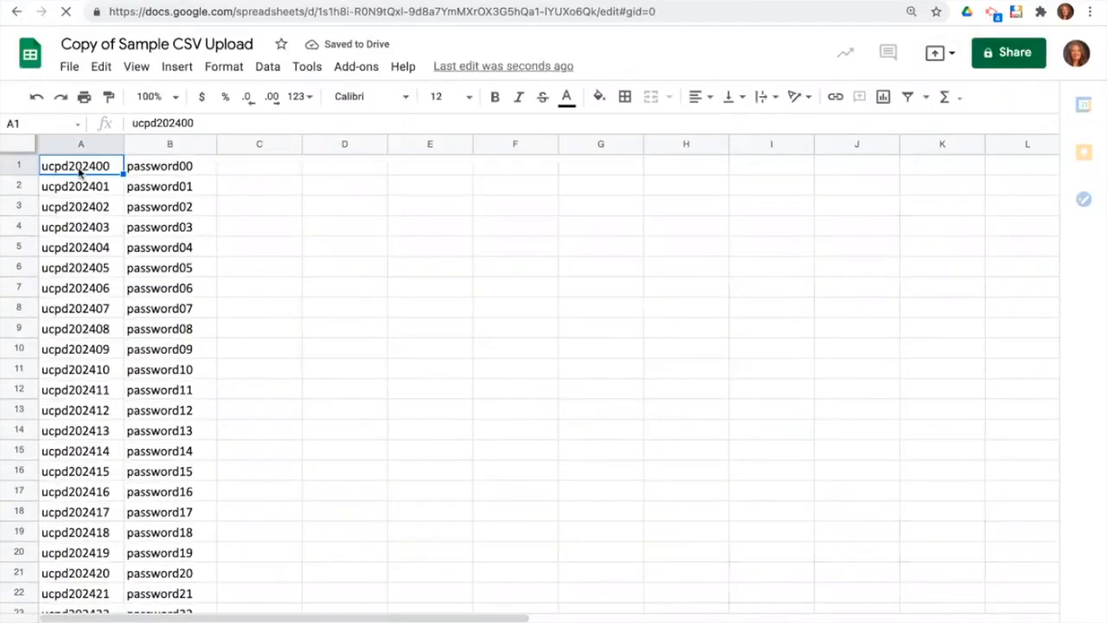
Enter abc202400 in A1 and autofill usernames down to row 22.
type("abc202")
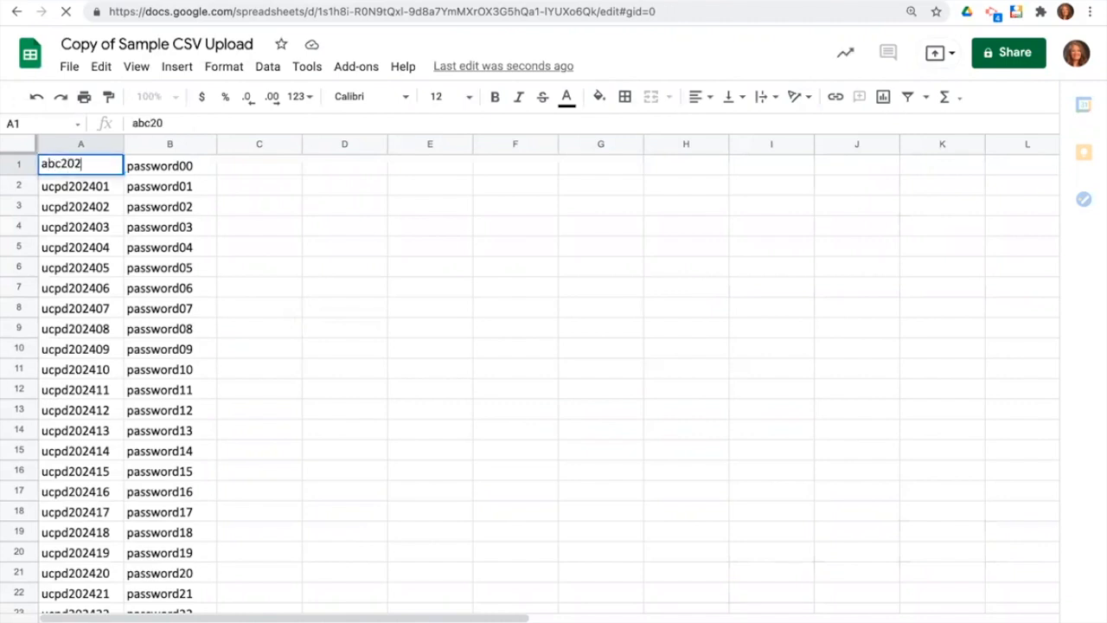
type("400")
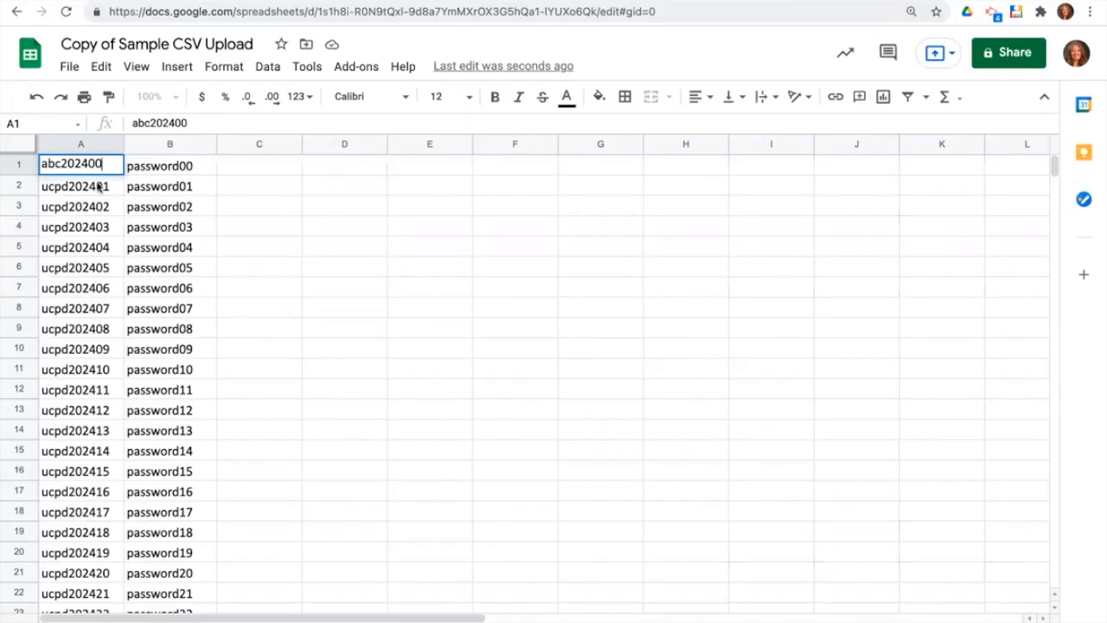
key("Return")
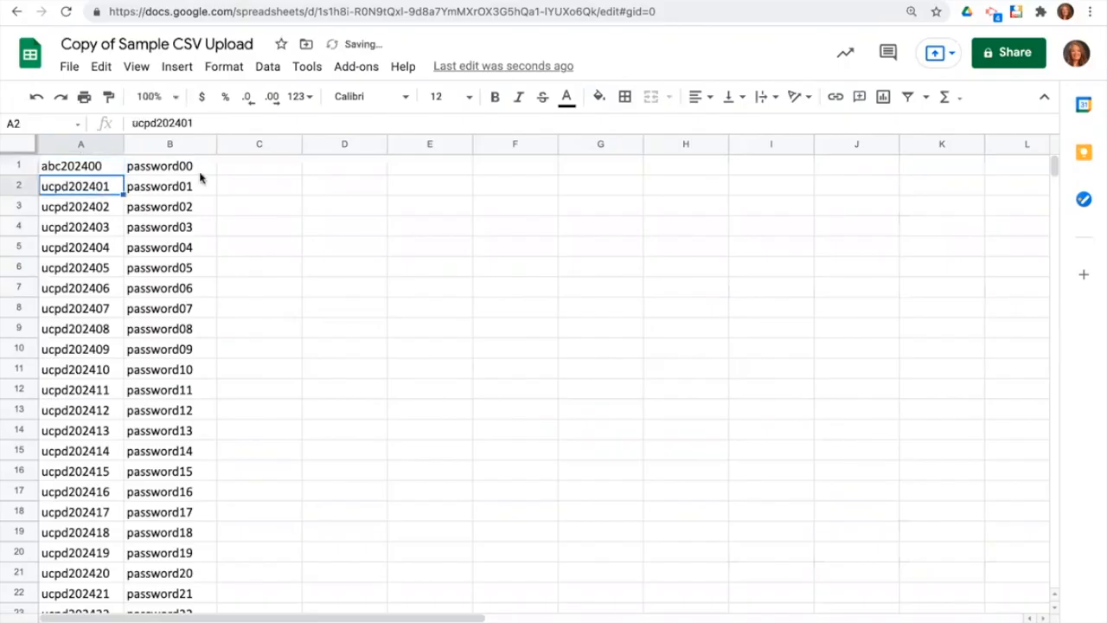
left_click(108, 169)
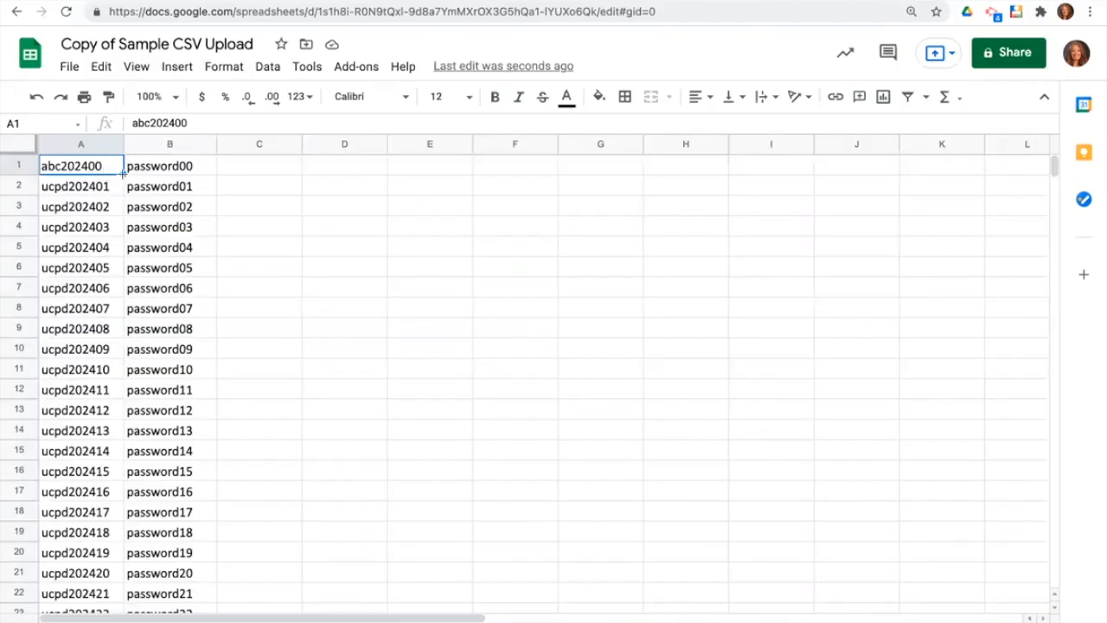
left_click_drag(123, 173, 105, 415)
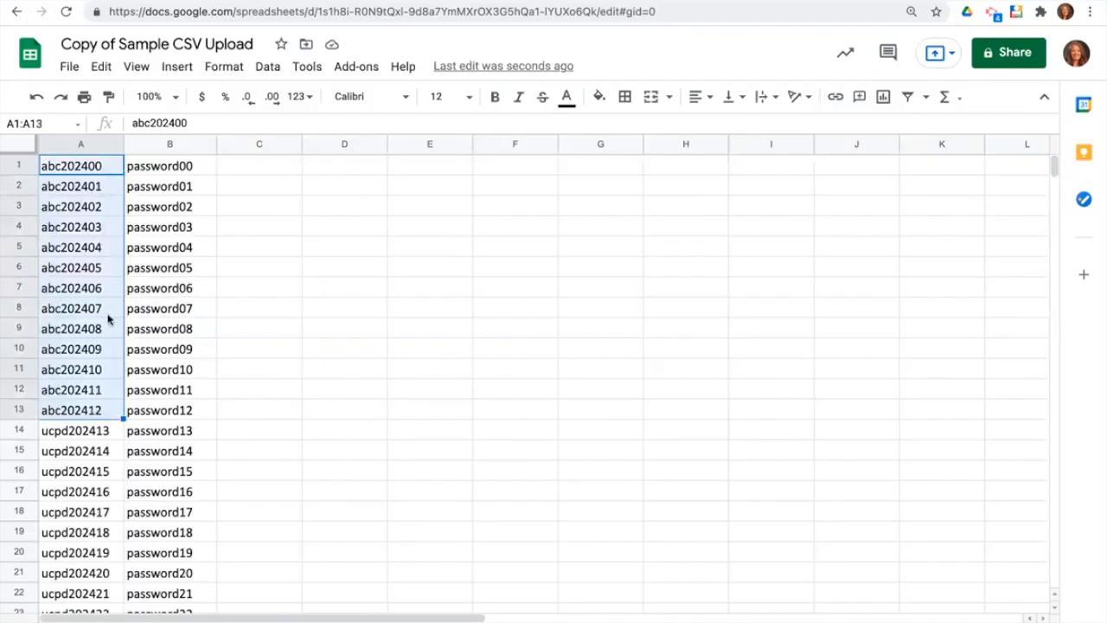
left_click_drag(122, 421, 100, 599)
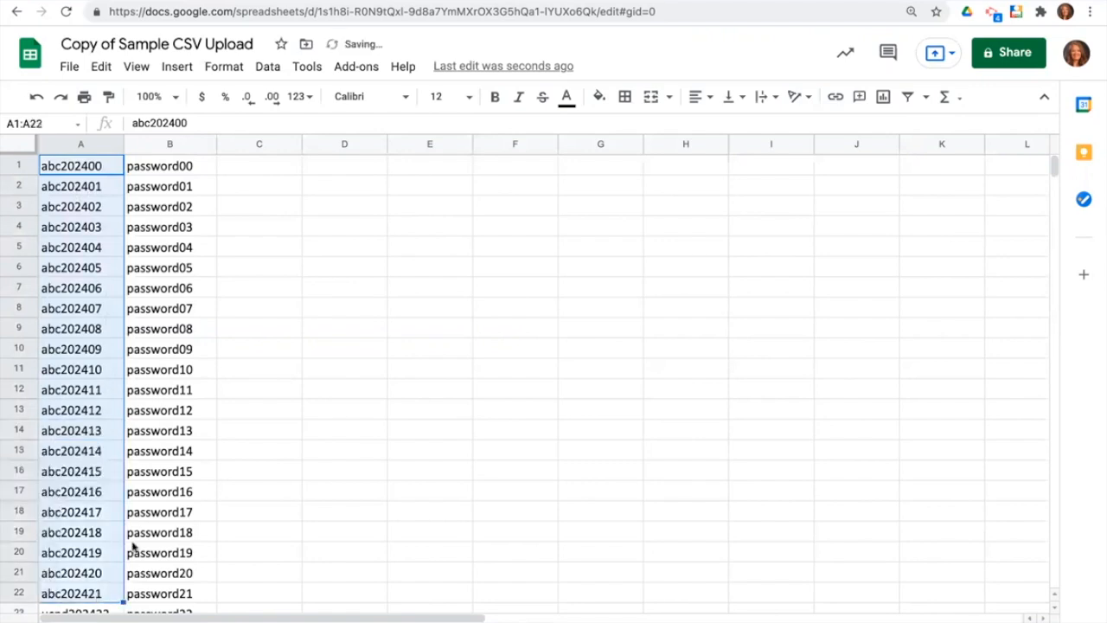
scroll(132, 548, "down", 3)
scroll(132, 545, "down", 2)
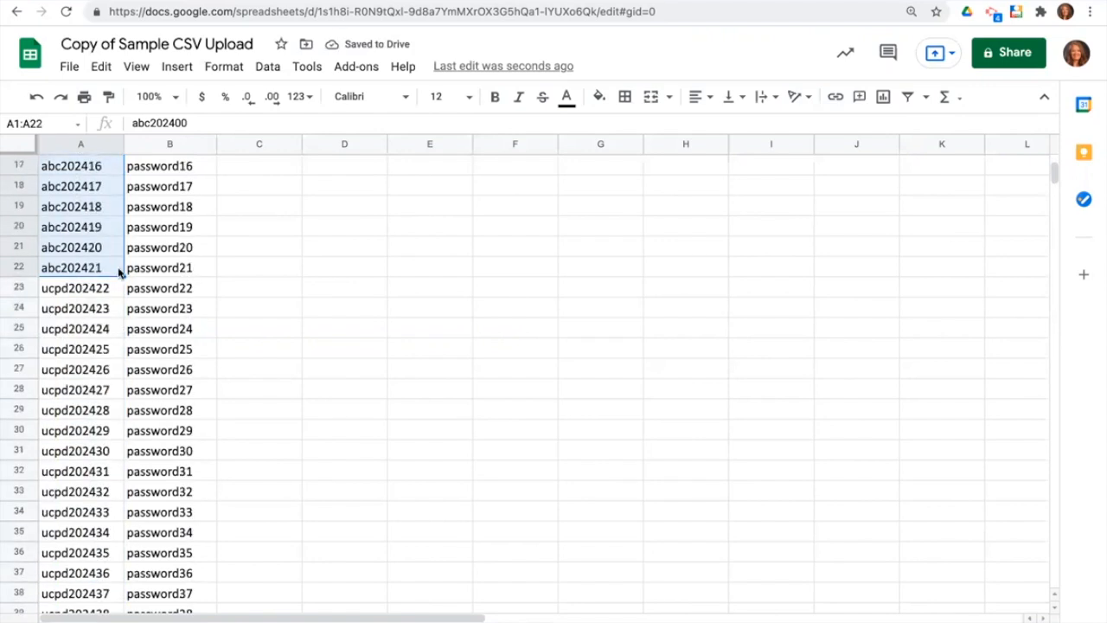
left_click_drag(122, 297, 103, 585)
scroll(103, 584, "down", 3)
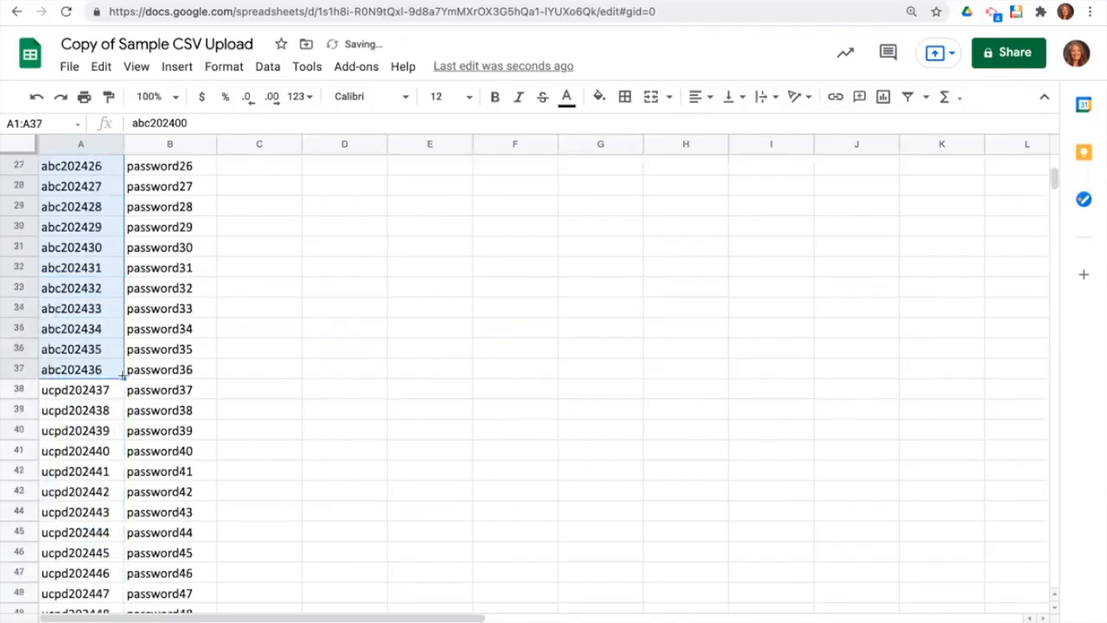
left_click_drag(119, 541, 108, 606)
scroll(112, 571, "down", 2)
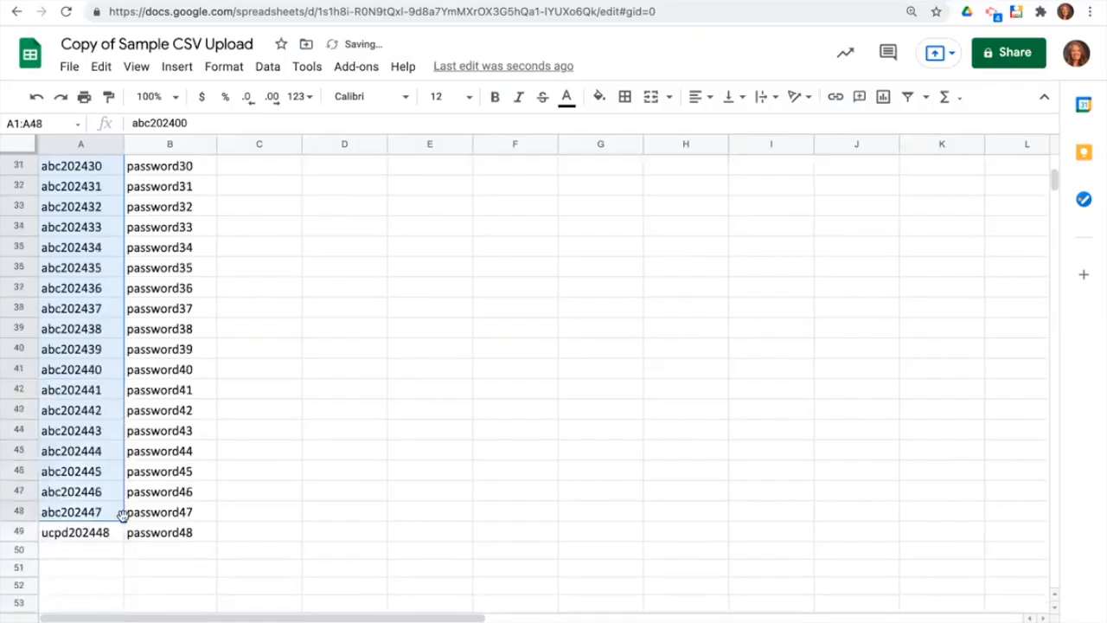
key("ctrl+c")
key("Escape")
left_click_drag(123, 520, 119, 537)
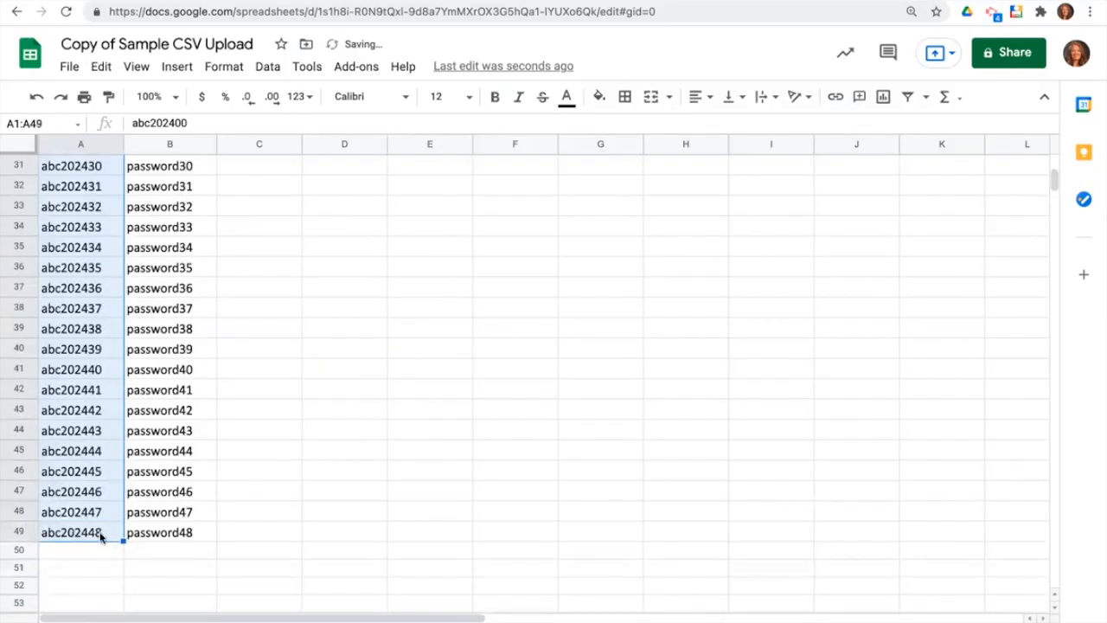
scroll(98, 434, "up", 3)
scroll(98, 434, "up", 8)
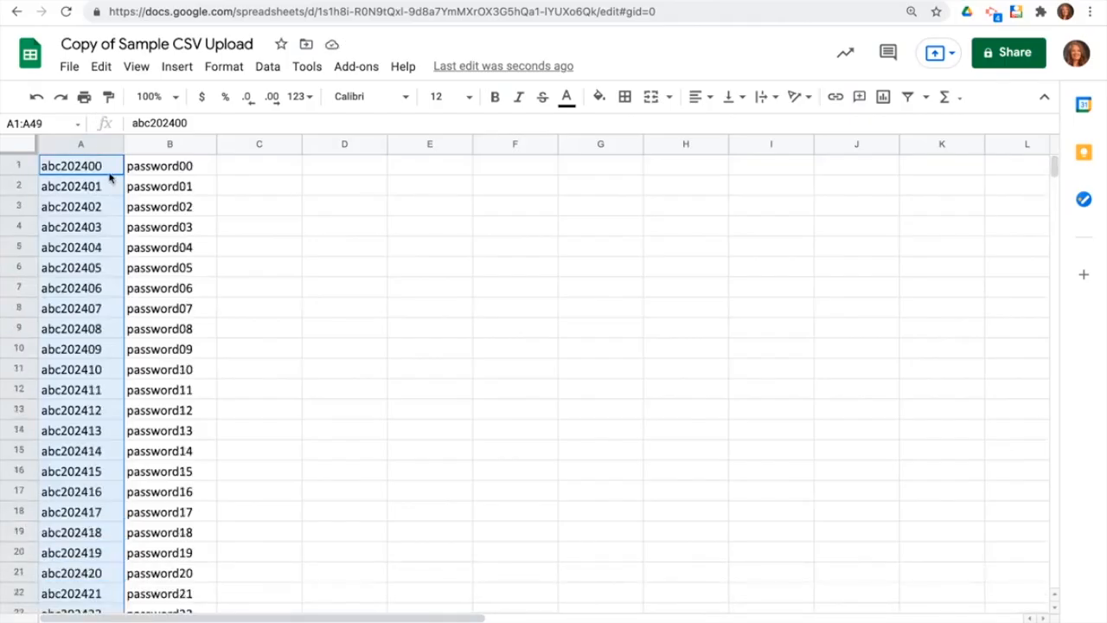
left_click(172, 214)
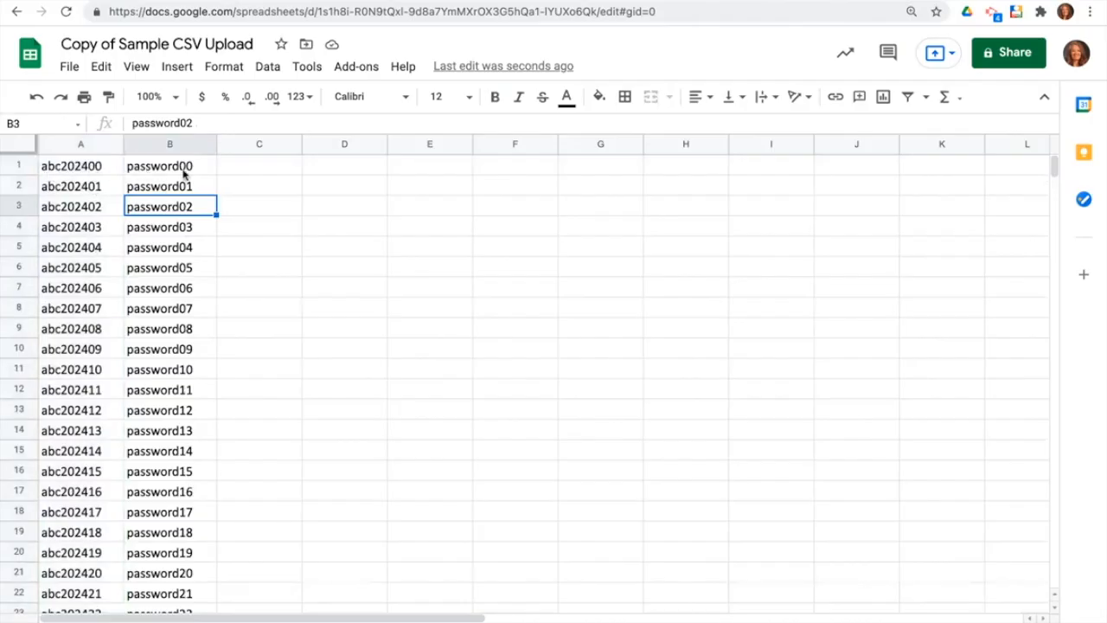
scroll(190, 415, "down", 11)
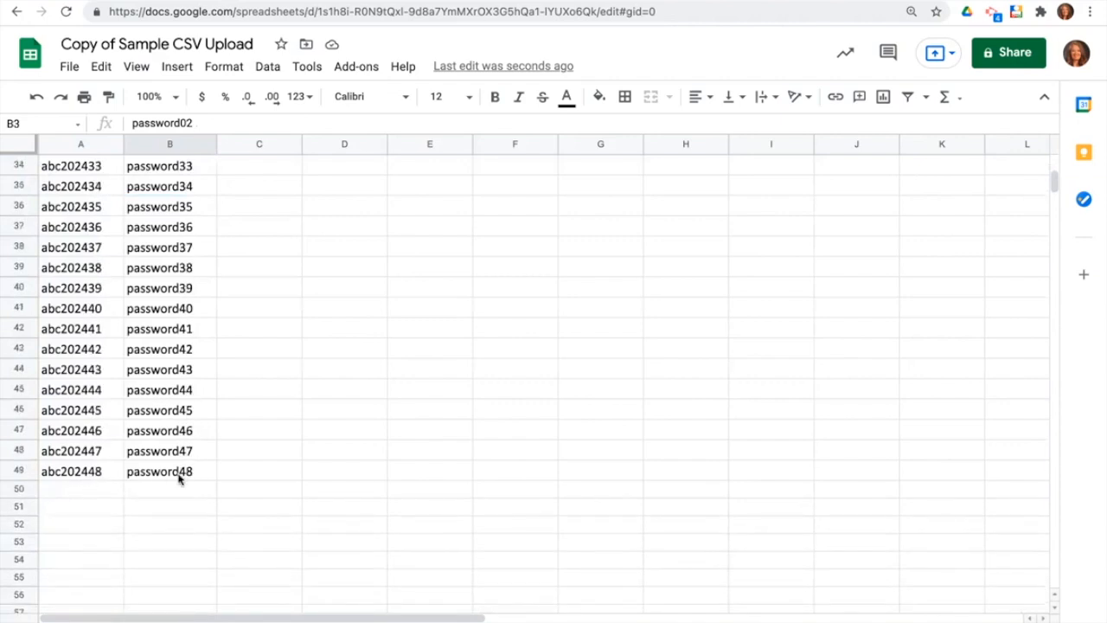
scroll(159, 413, "up", 11)
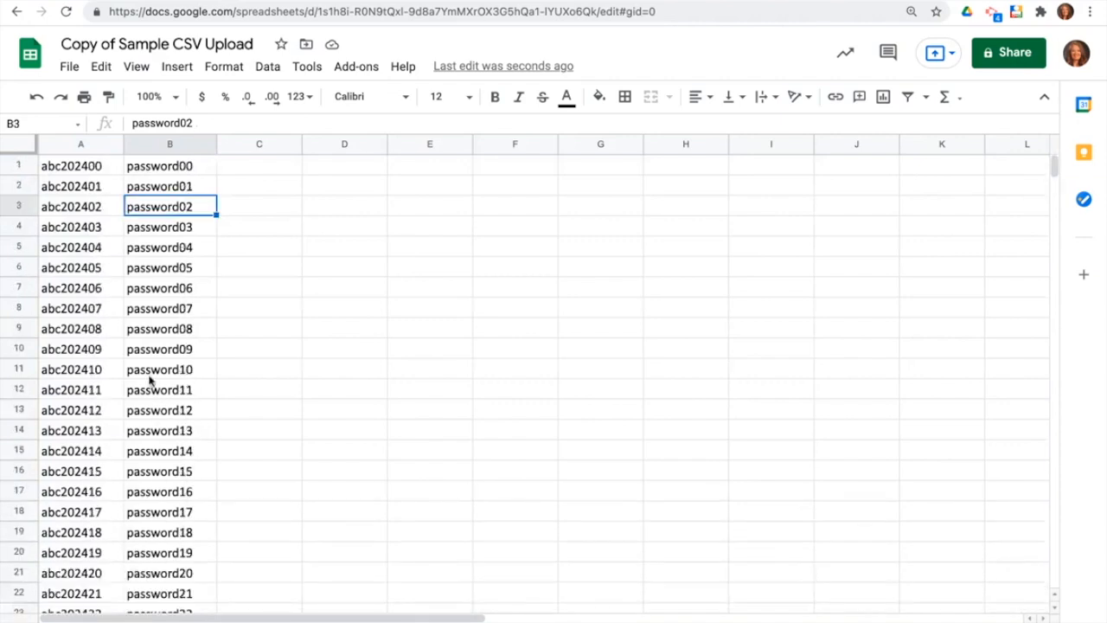
Download the current sheet as a comma-separated values (.csv) file.
left_click(69, 67)
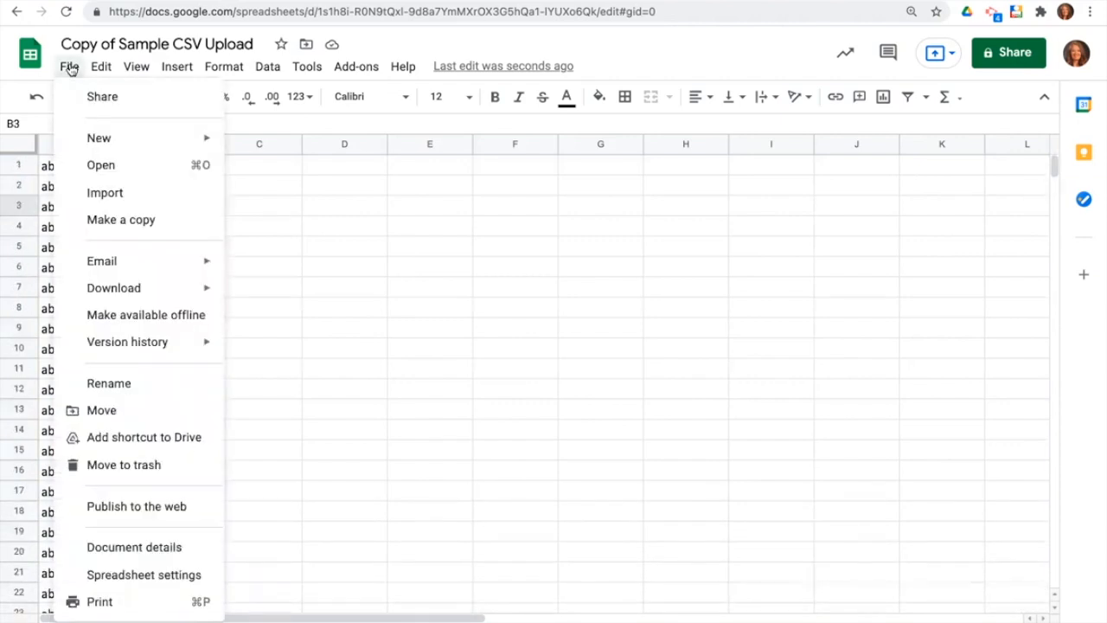
mouse_move(119, 290)
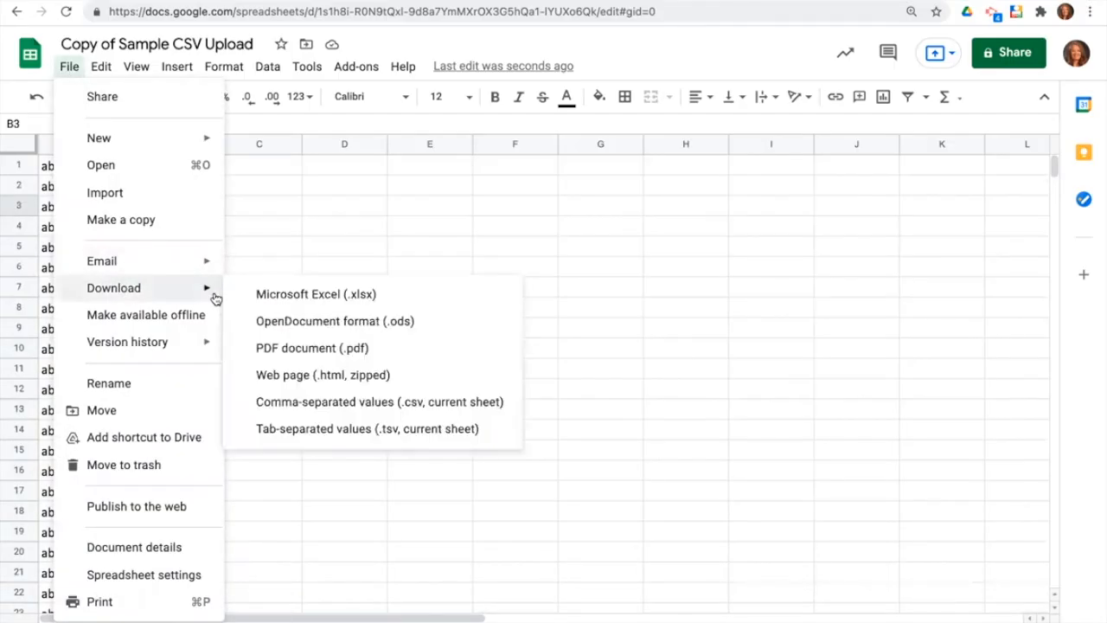
left_click(374, 408)
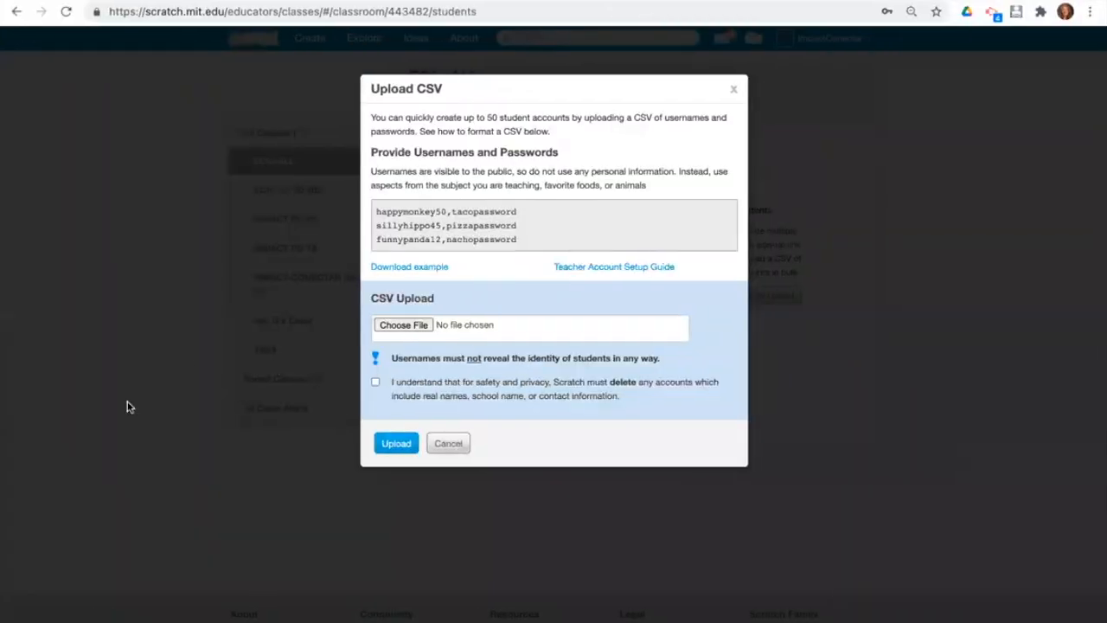
Upload the Copy of Sample CSV Upload file with the safety notice acknowledged, creating abc2024xx accounts.
left_click(395, 329)
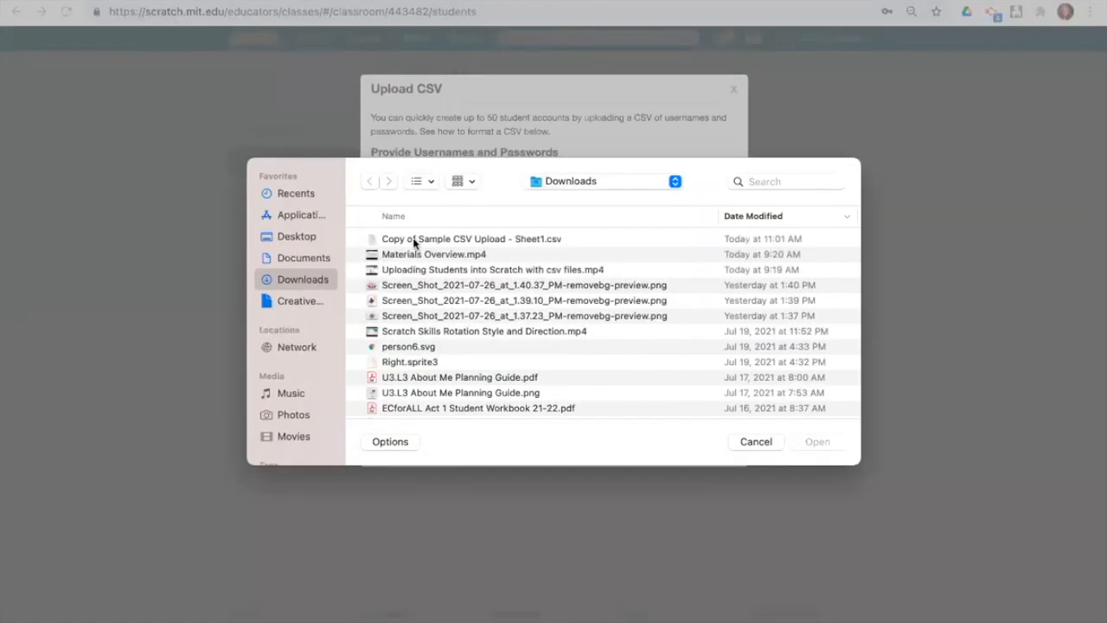
left_click(414, 244)
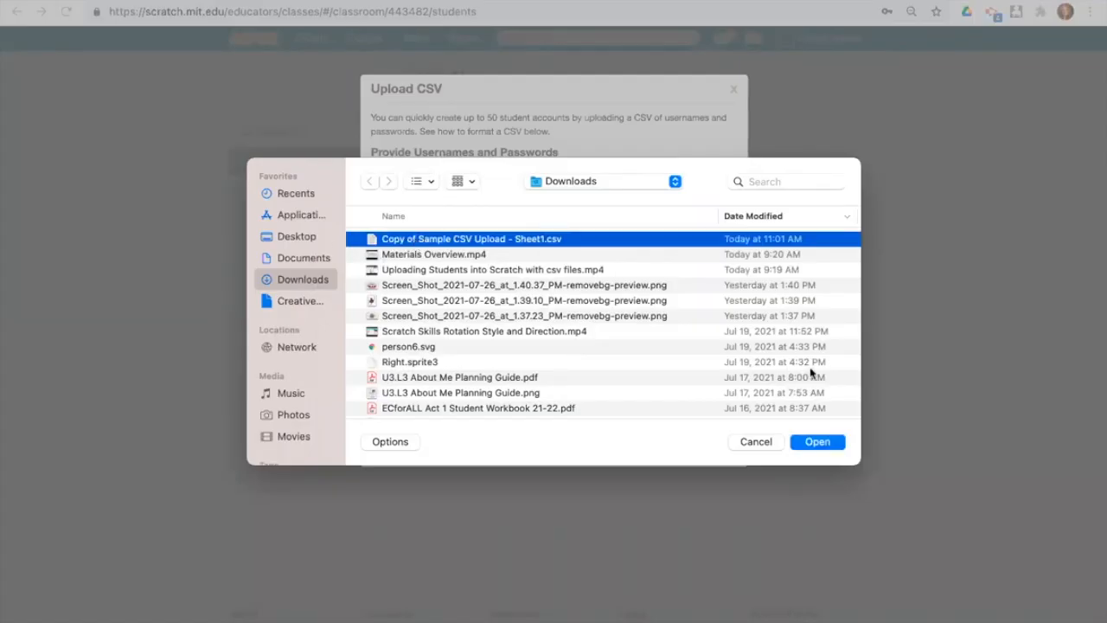
left_click(818, 442)
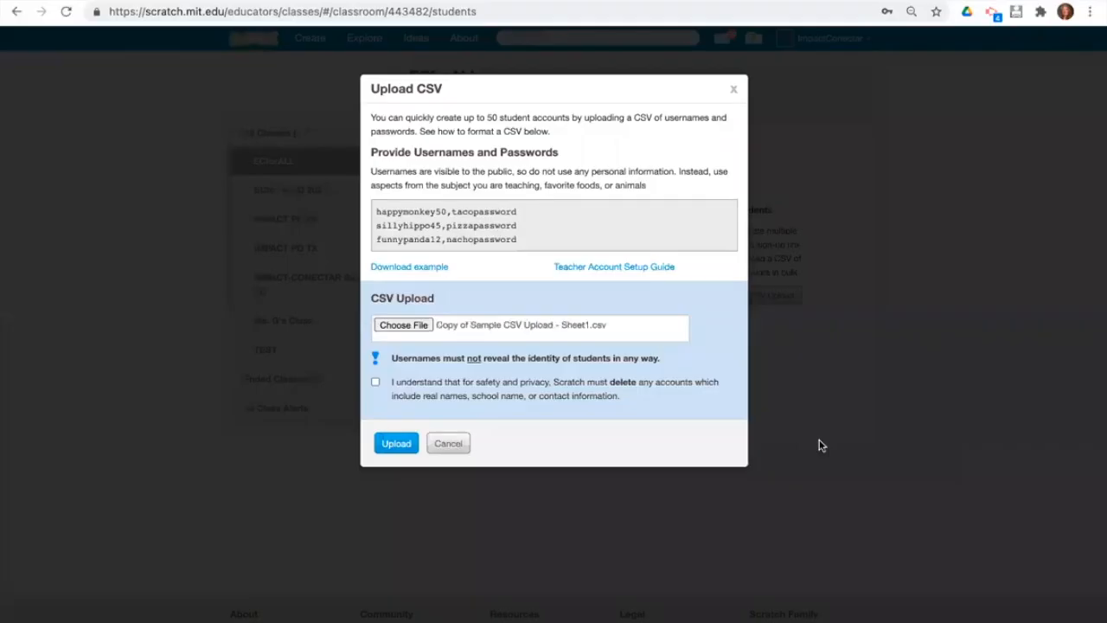
left_click(375, 383)
left_click(394, 444)
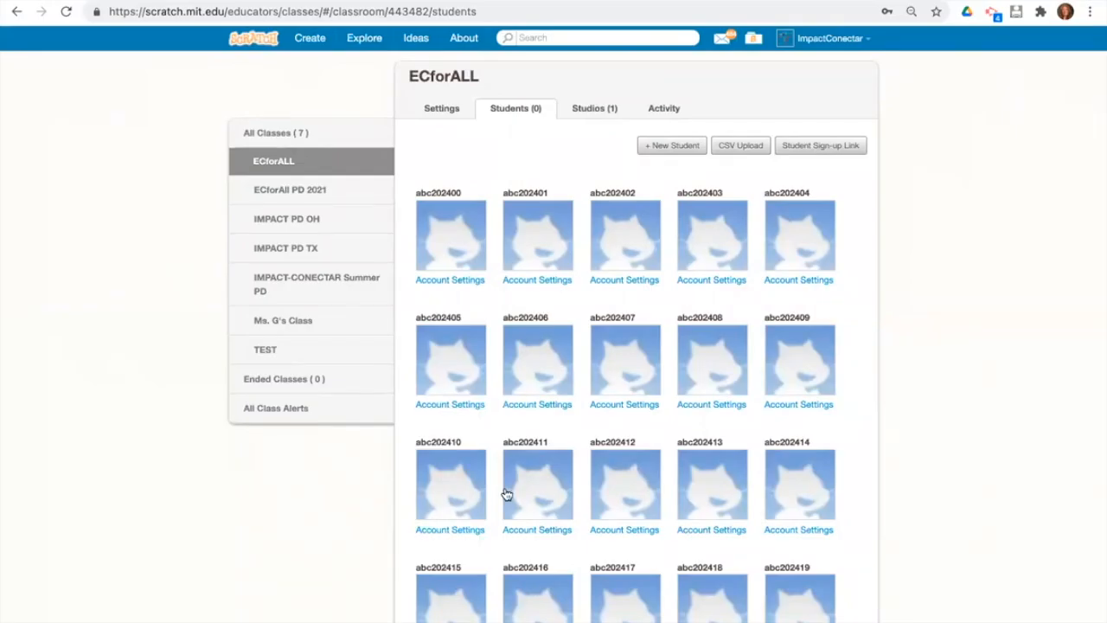
Refresh the class page to confirm 49 students, then view its studios.
scroll(507, 493, "down", 7)
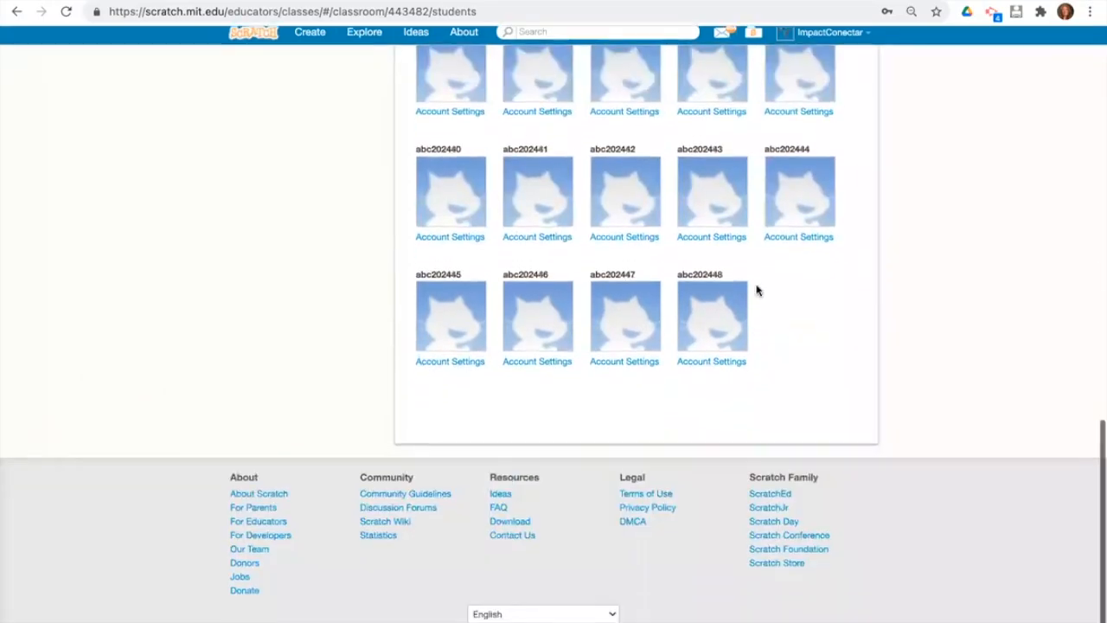
scroll(725, 295, "up", 2)
scroll(725, 296, "up", 10)
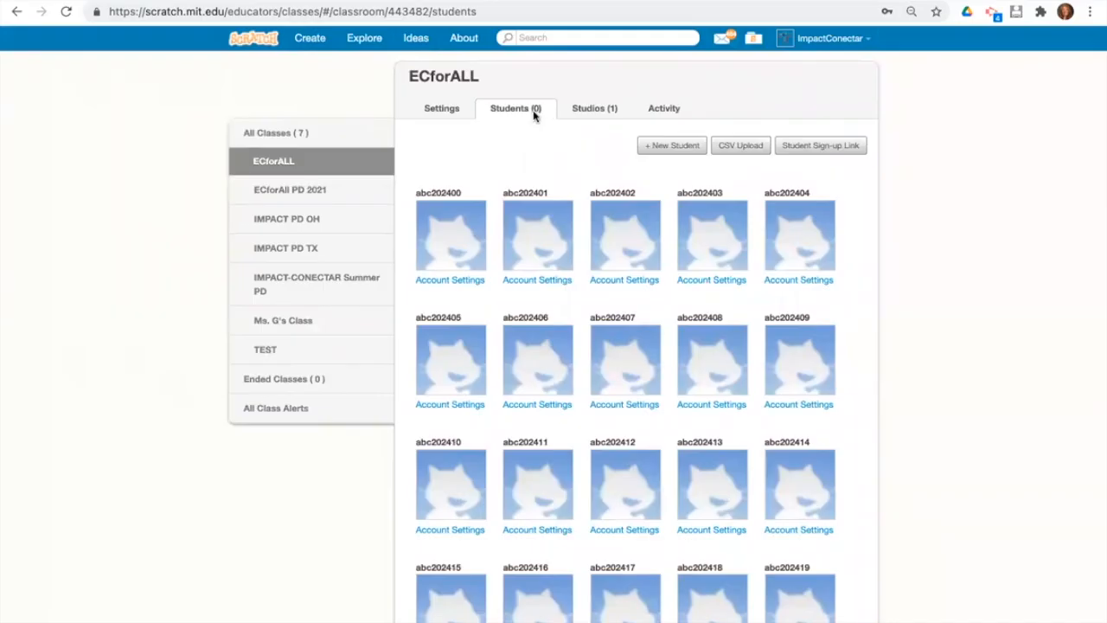
left_click(66, 12)
left_click(591, 113)
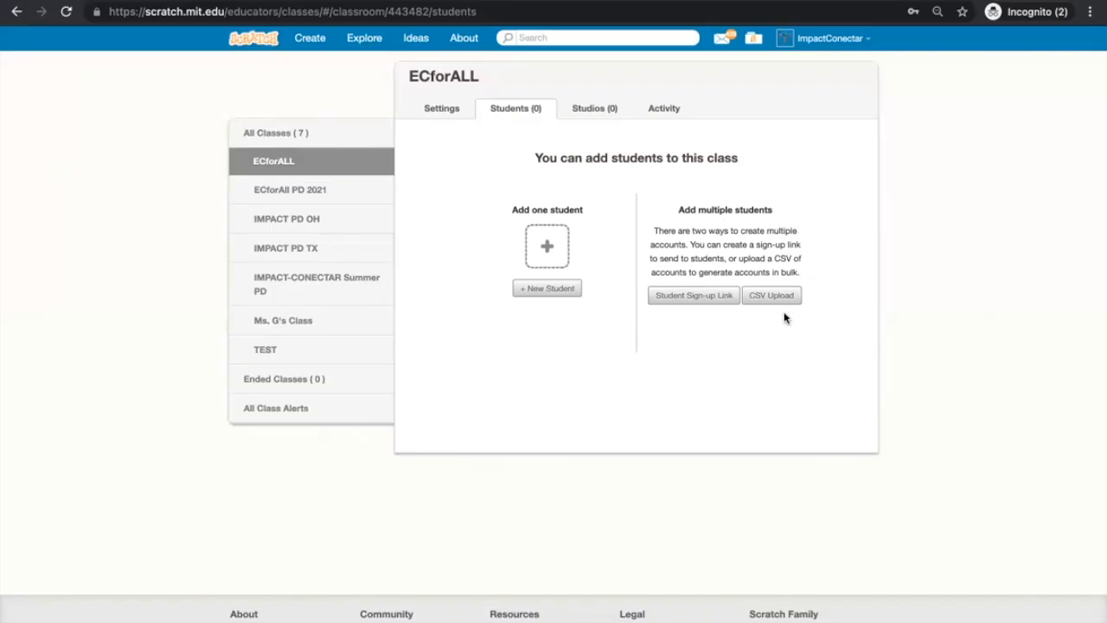
Show the ECforALL class's Studios (0) page.
left_click(583, 112)
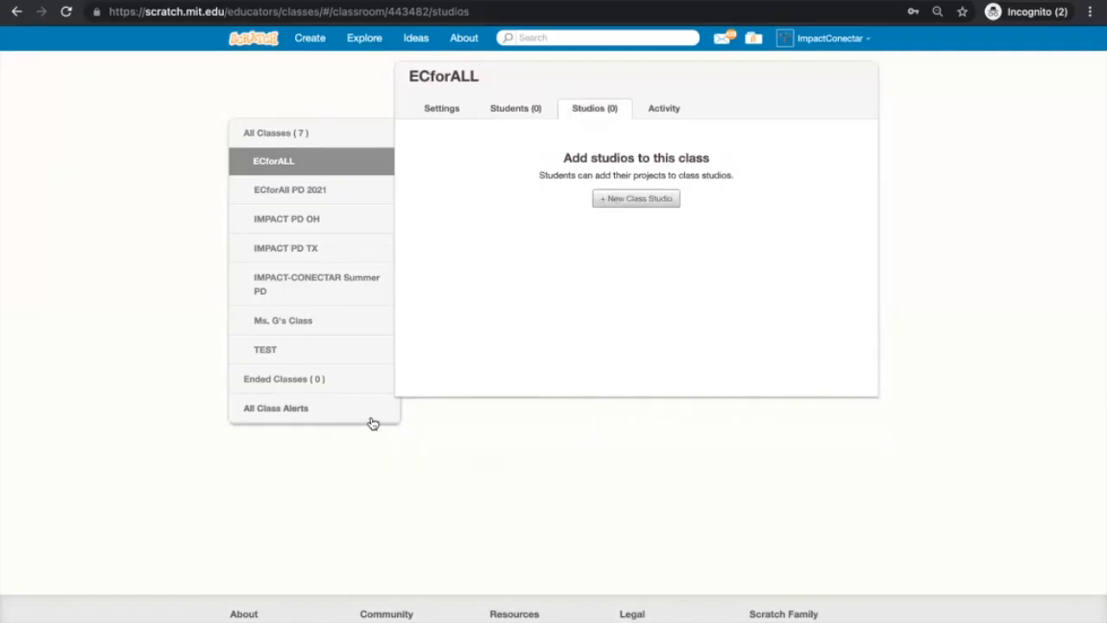
Create a new class studio named 'Sequence on the Farm'.
left_click(652, 200)
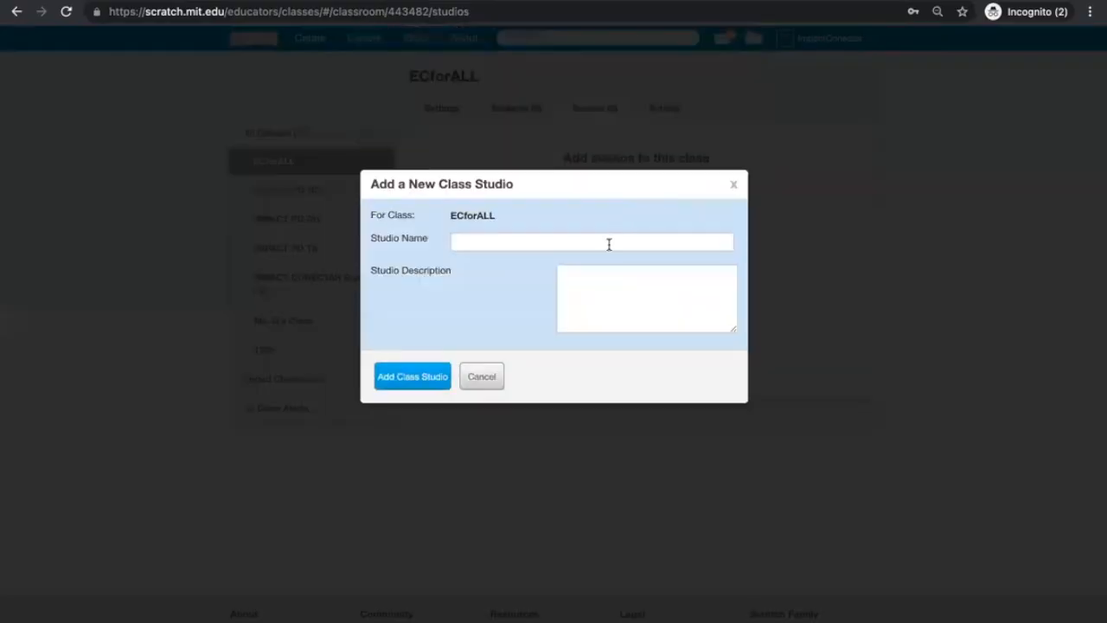
left_click(609, 243)
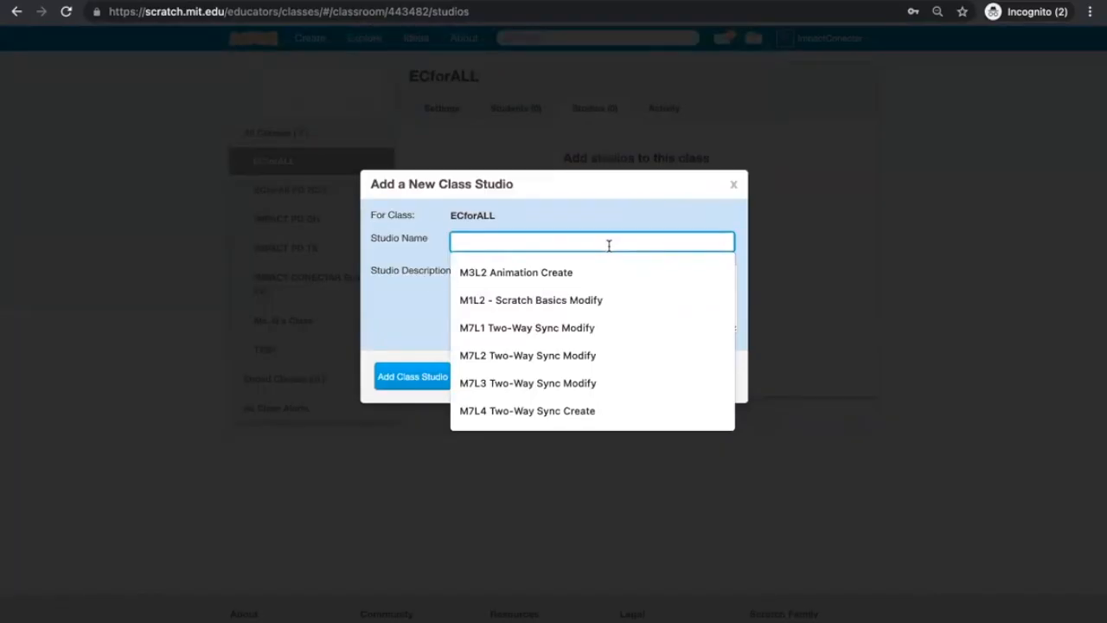
type("Se")
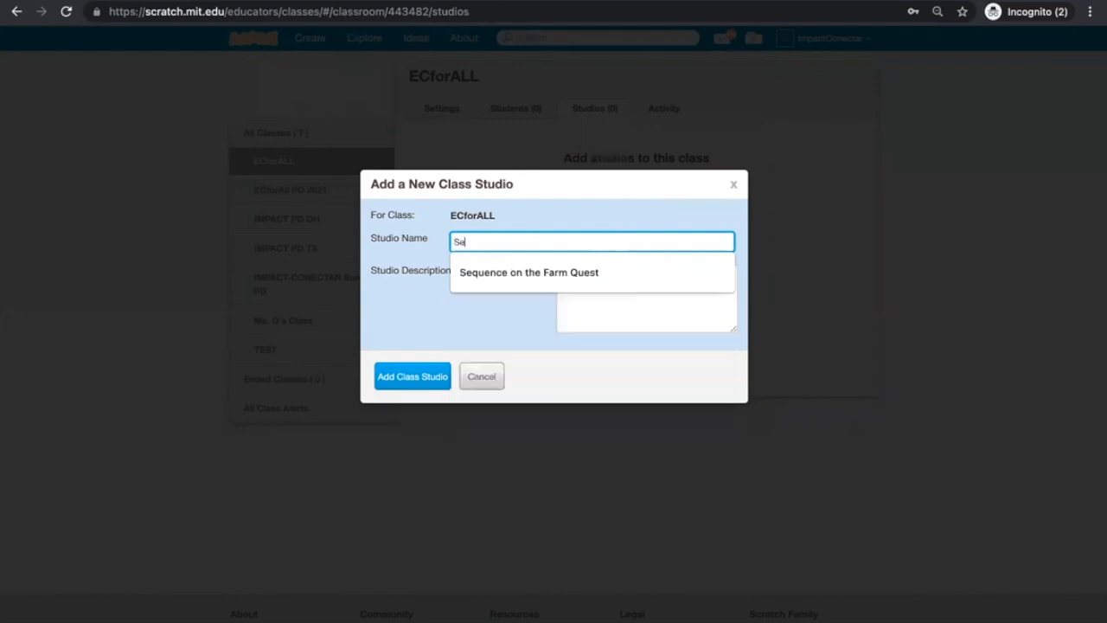
type("quence on the Farm")
left_click(657, 311)
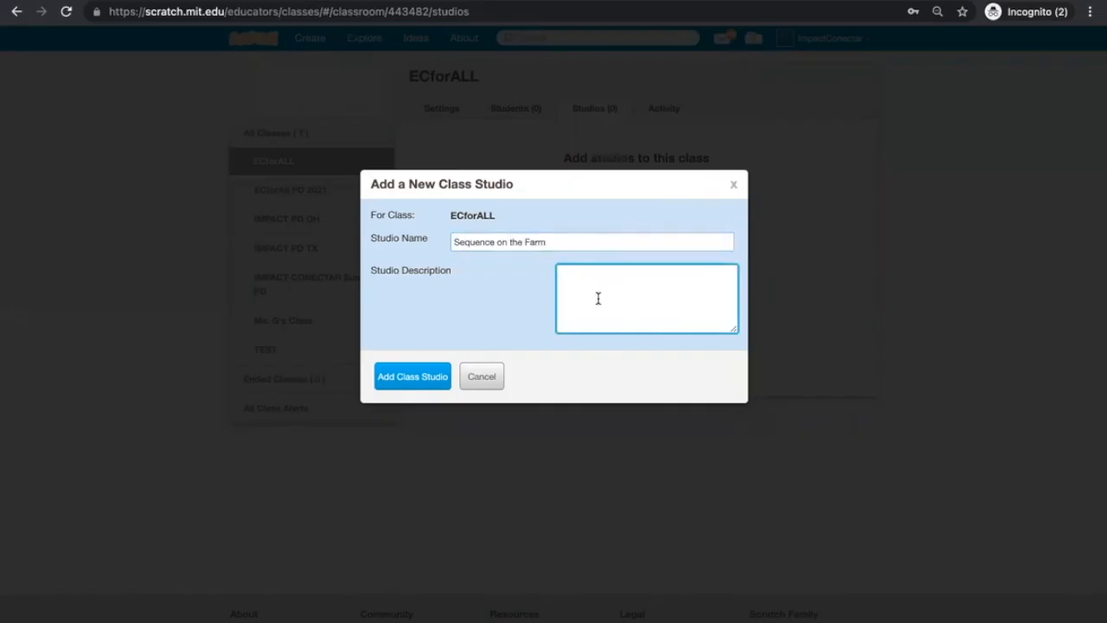
left_click(394, 381)
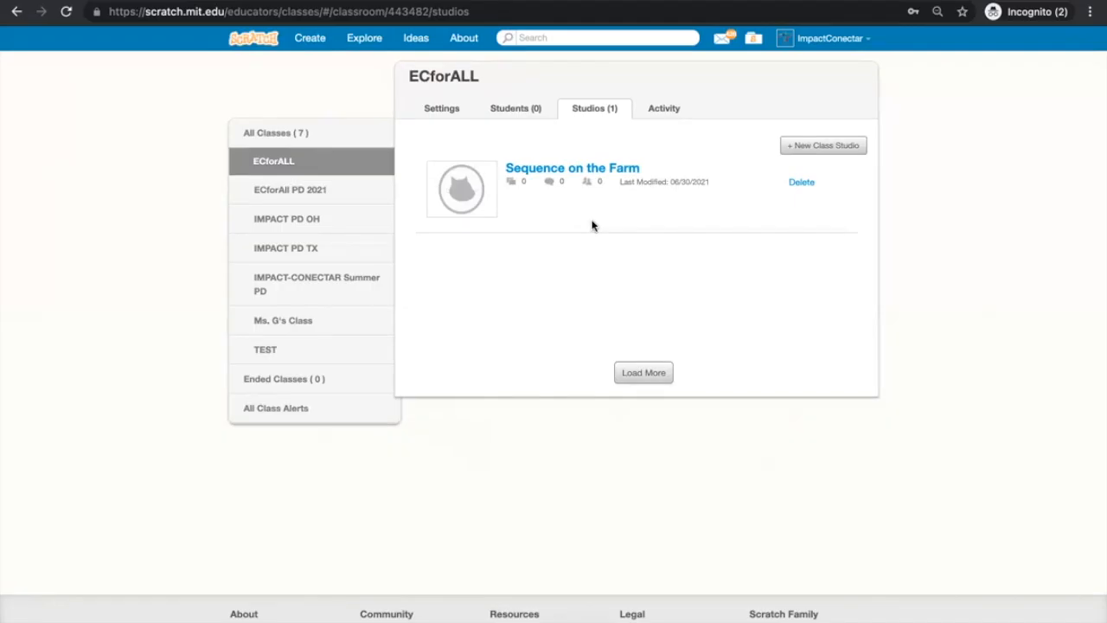
Enable 'Allow anyone to add projects' on Sequence on the Farm, then return to the refreshed studio list.
left_click(578, 171)
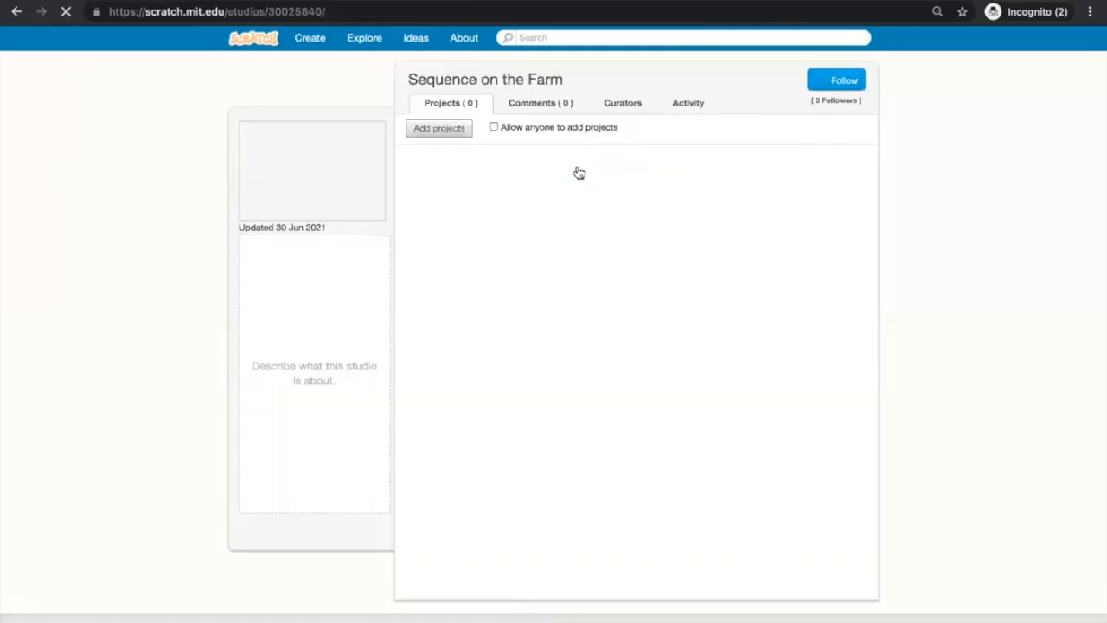
left_click(493, 128)
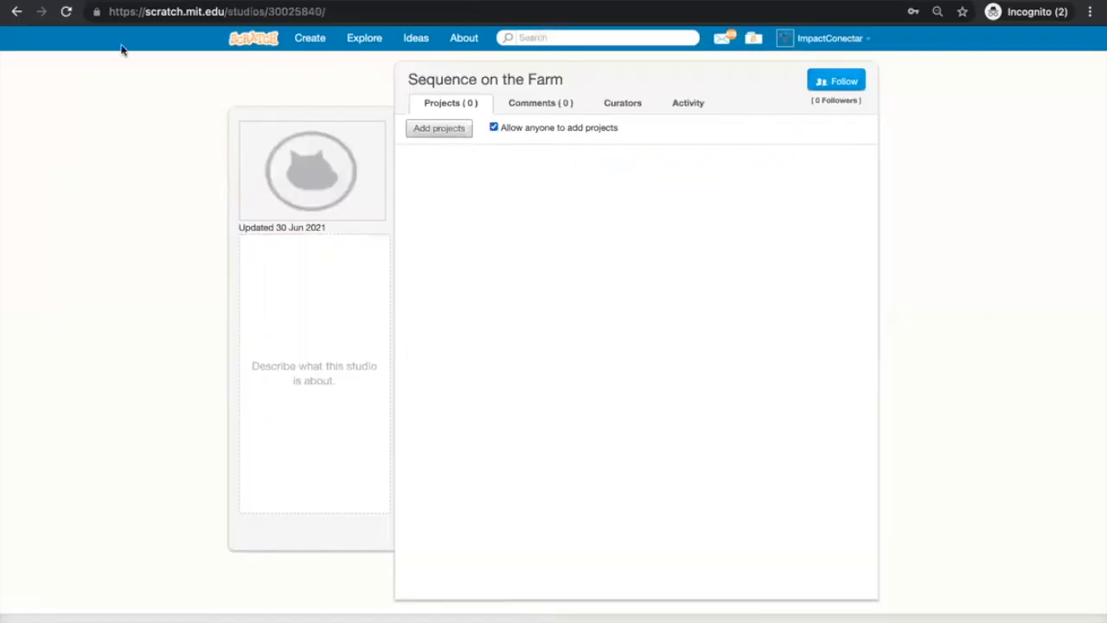
left_click(15, 16)
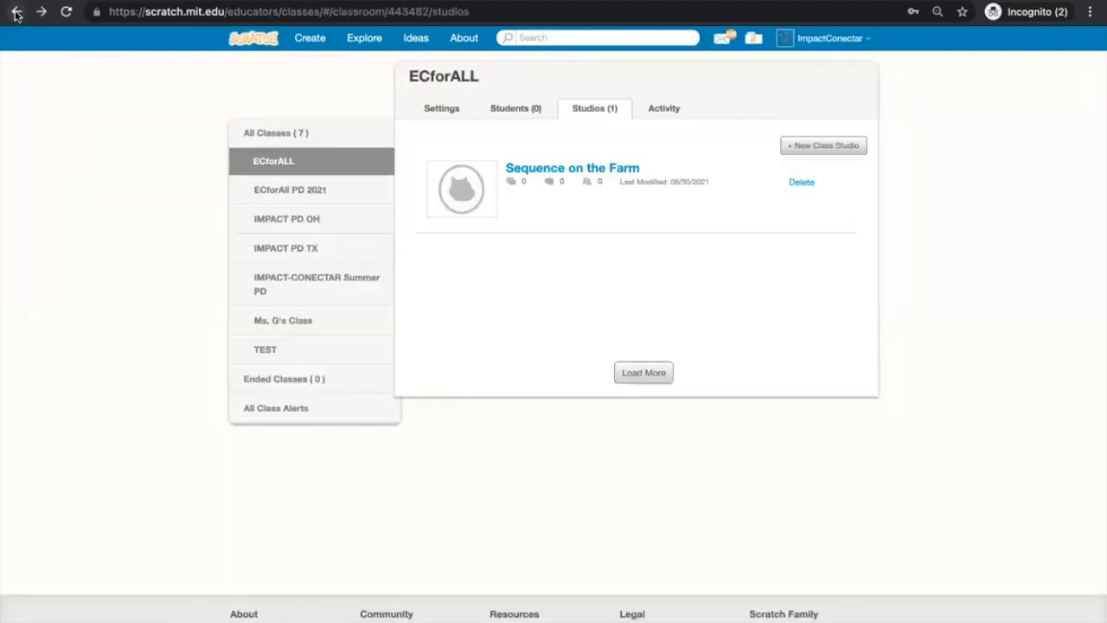
left_click(66, 12)
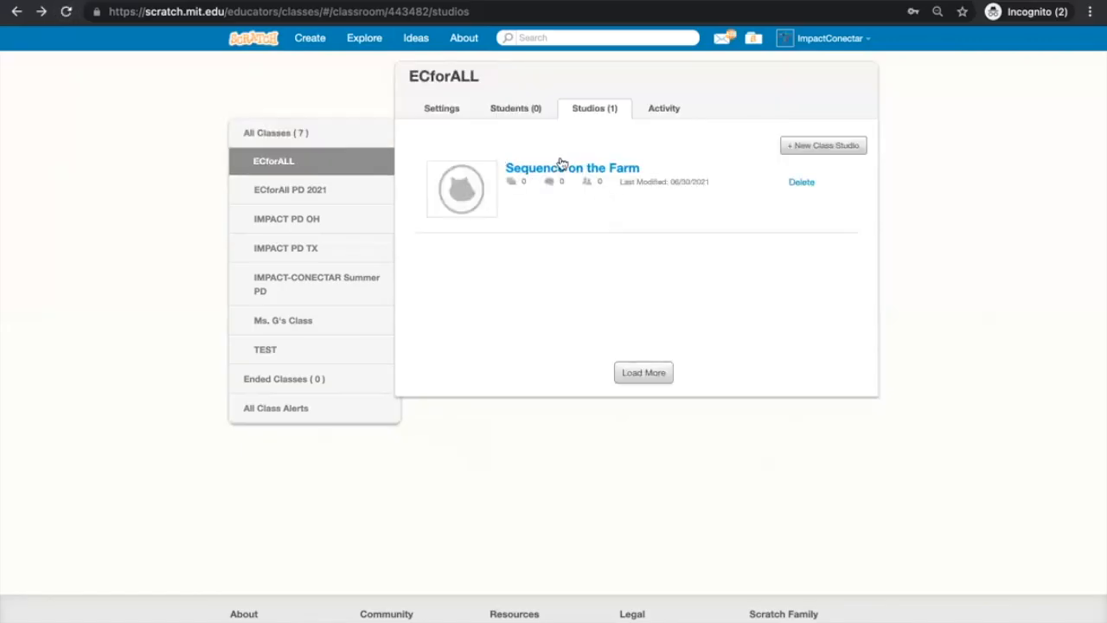